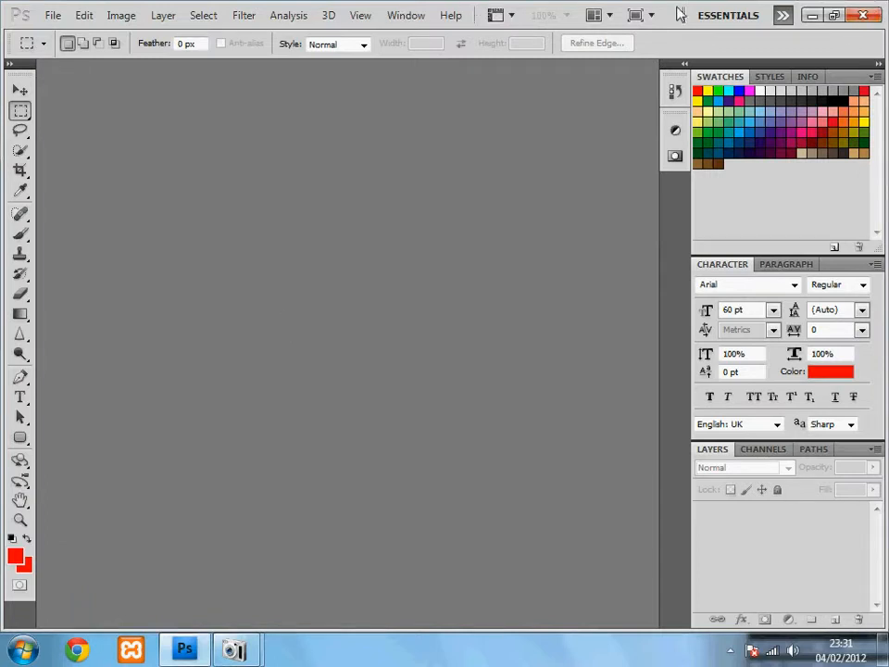
# Glance at the File menu, then try the Spot Healing tool before returning to the Move tool.
pyautogui.click(54, 17)
pyautogui.click(537, 296)
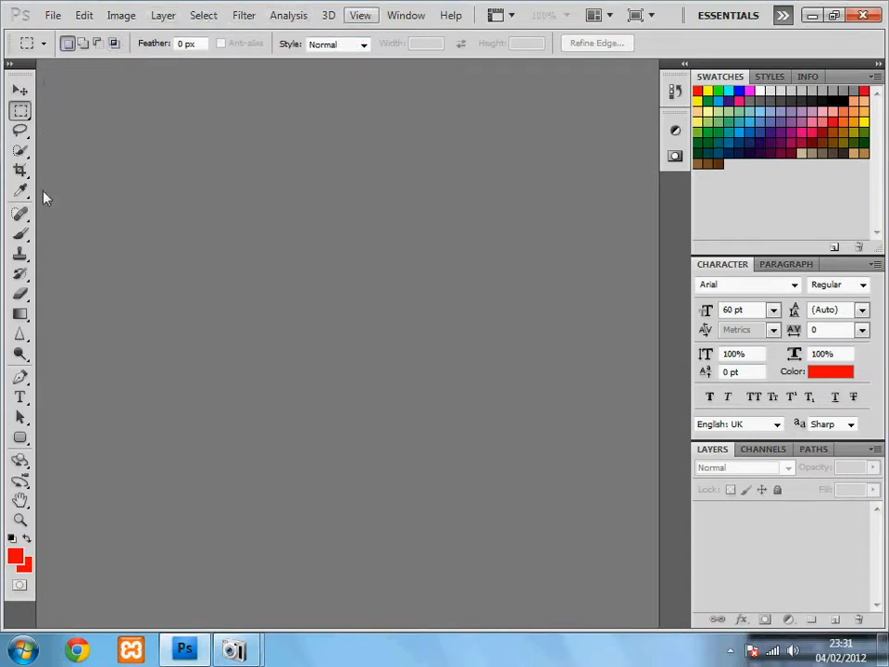
pyautogui.click(22, 91)
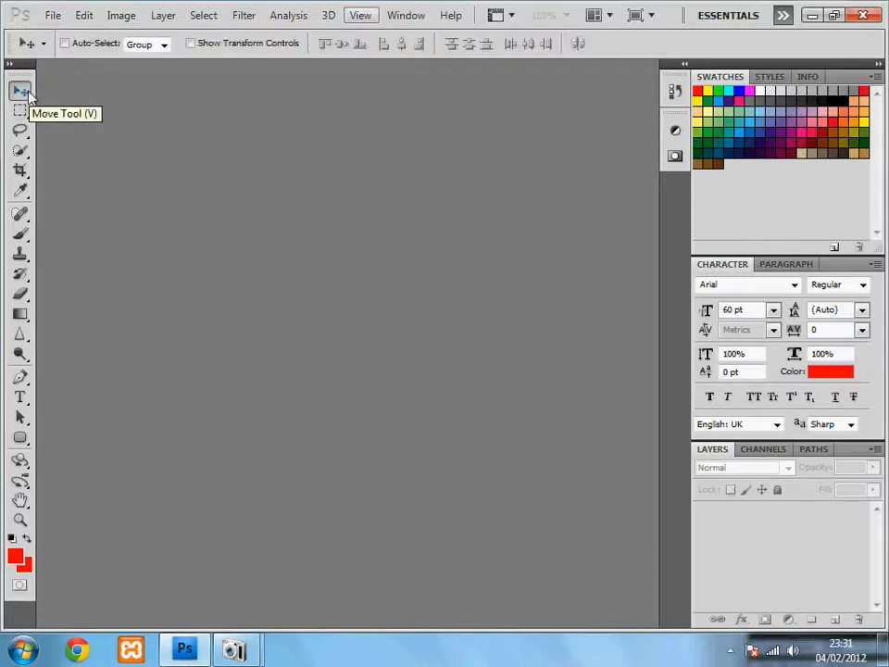
pyautogui.click(21, 212)
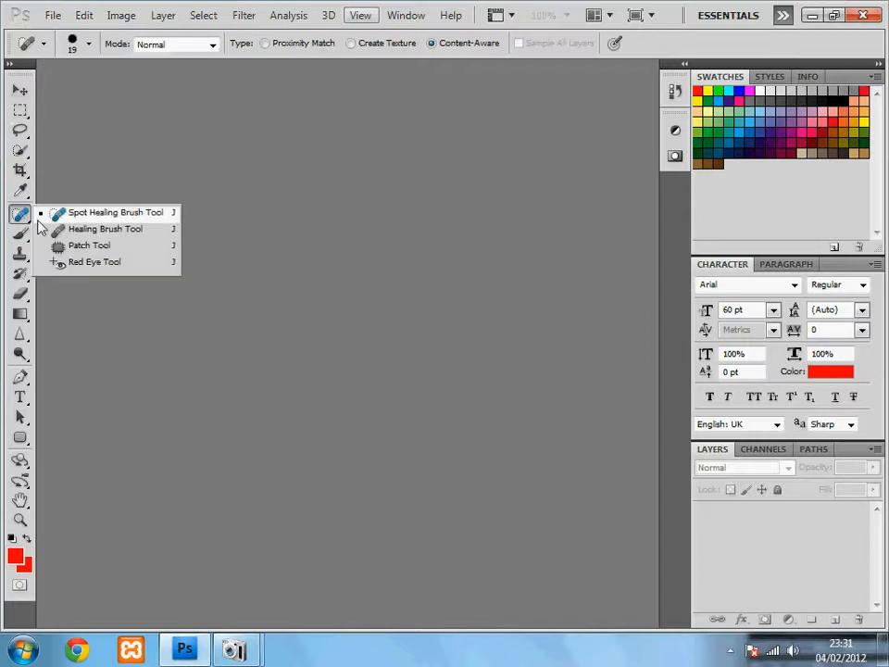
pyautogui.click(47, 216)
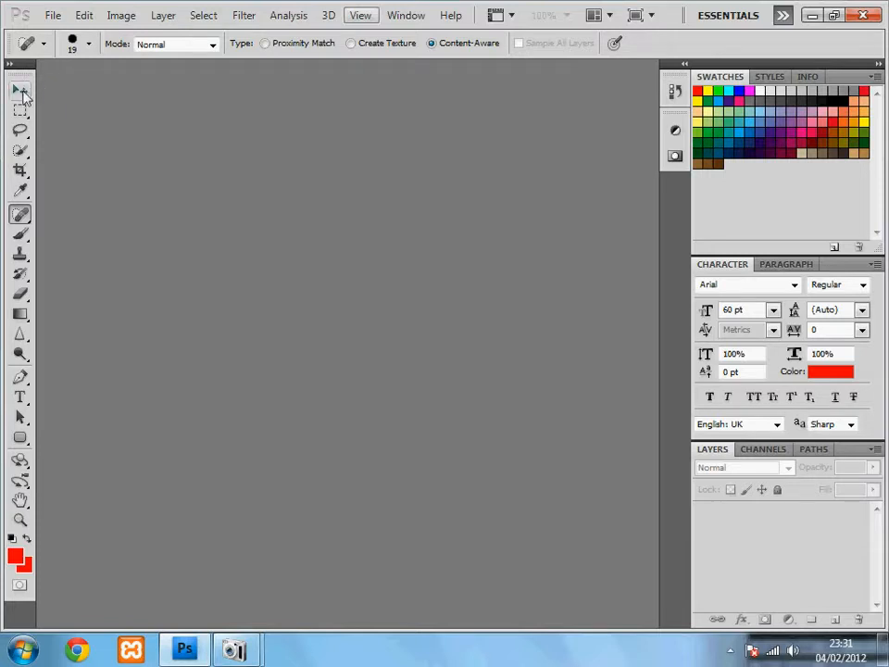
pyautogui.click(22, 94)
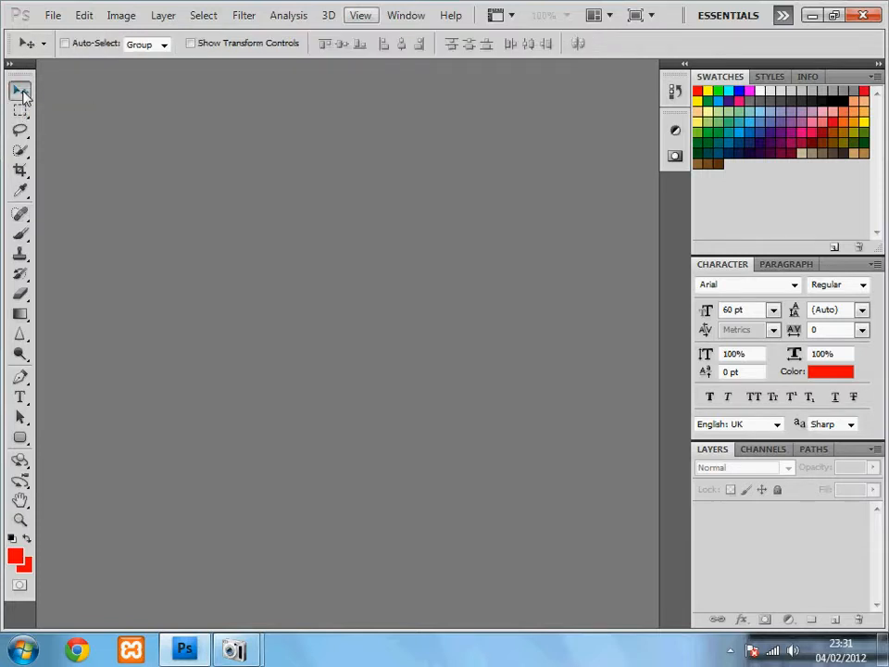
# Pick the Paint Bucket from the Gradient tool flyout and bring up the File menu.
pyautogui.click(20, 316)
pyautogui.click(72, 329)
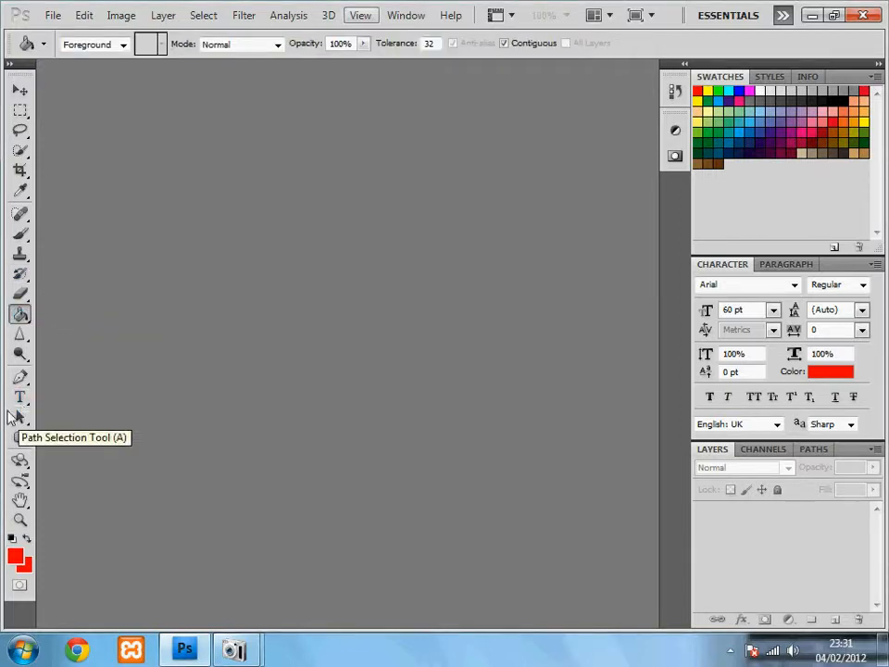
pyautogui.click(53, 16)
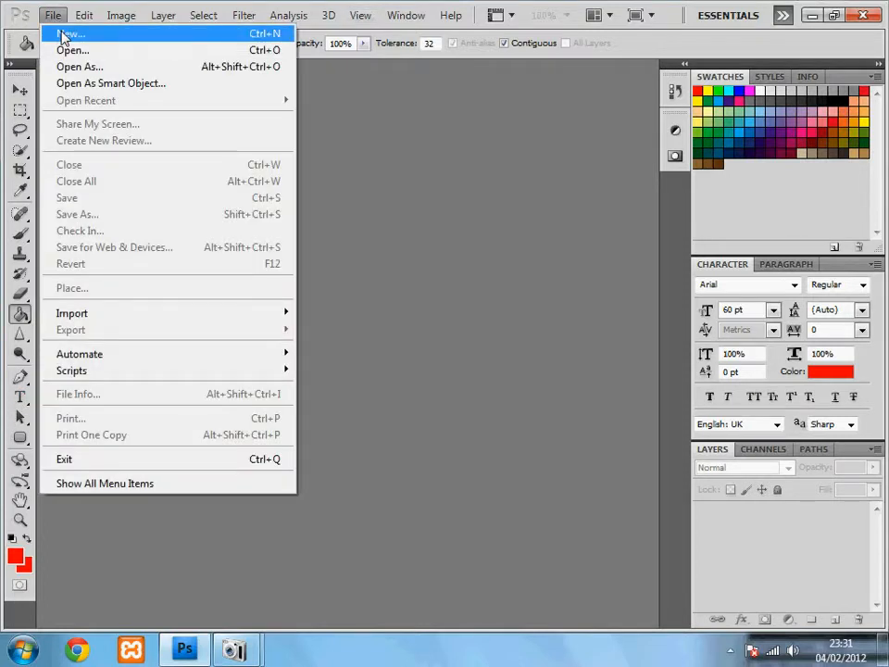
# Start a new document named Composition For Tutorial.
pyautogui.click(65, 35)
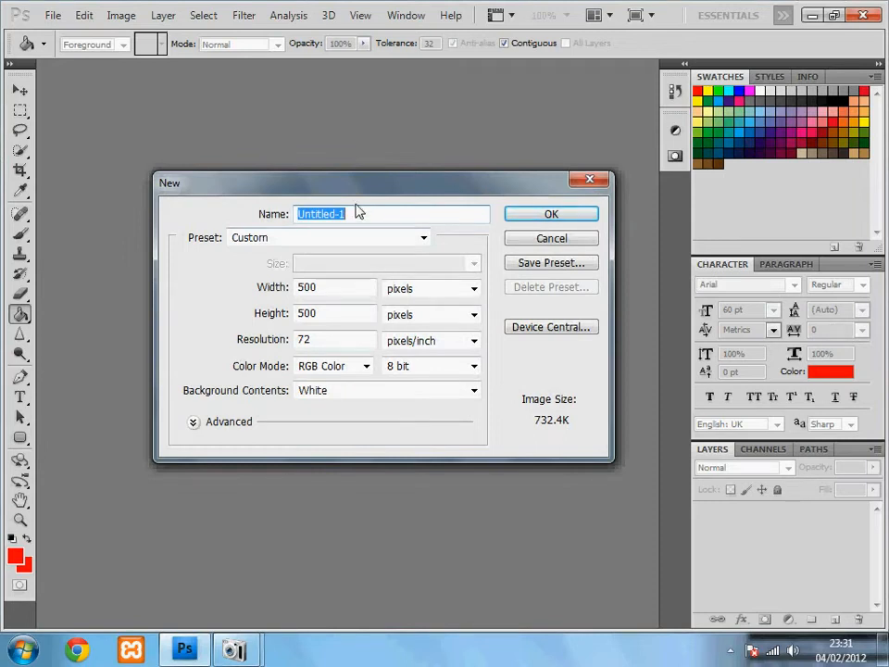
pyautogui.write('New')
pyautogui.press('BackSpace')
pyautogui.press('BackSpace')
pyautogui.press('BackSpace')
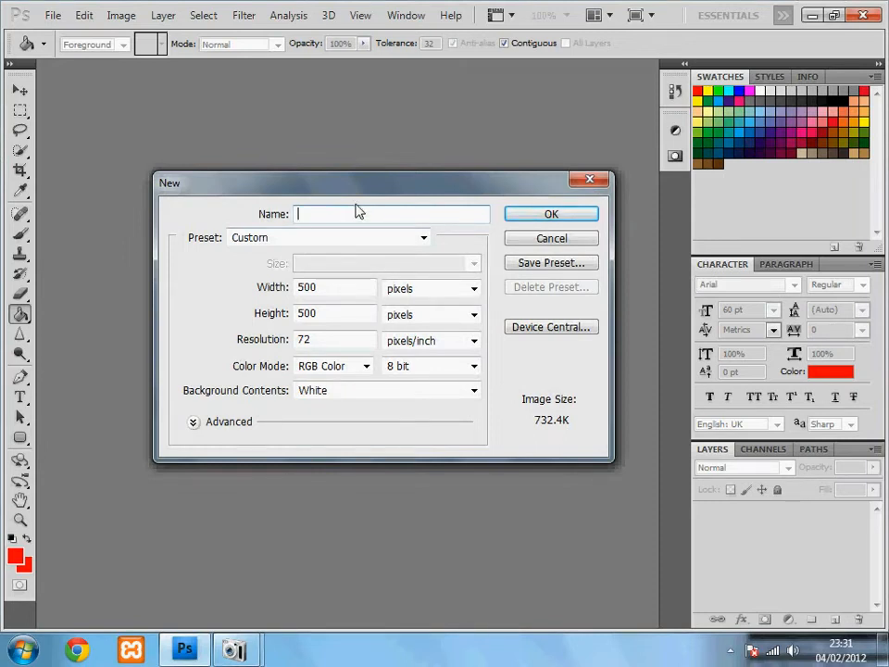
pyautogui.write('Composition For Tutorial')
# Set width and height to 500 pixels and create the white document.
pyautogui.click(356, 293)
pyautogui.click(252, 291)
pyautogui.click(431, 288)
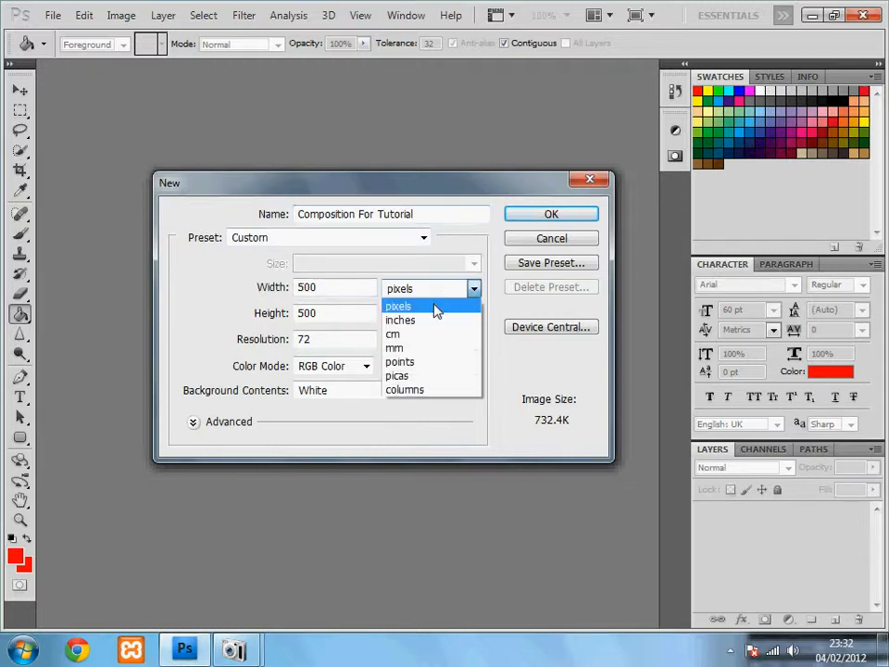
pyautogui.click(440, 300)
pyautogui.click(439, 296)
pyautogui.click(443, 315)
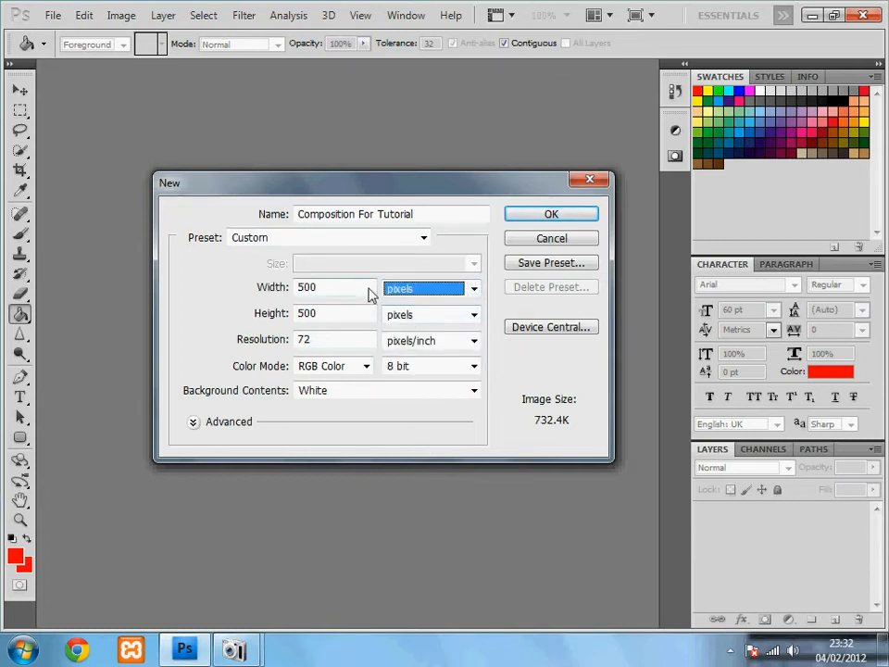
pyautogui.click(197, 290)
pyautogui.write('456+651')
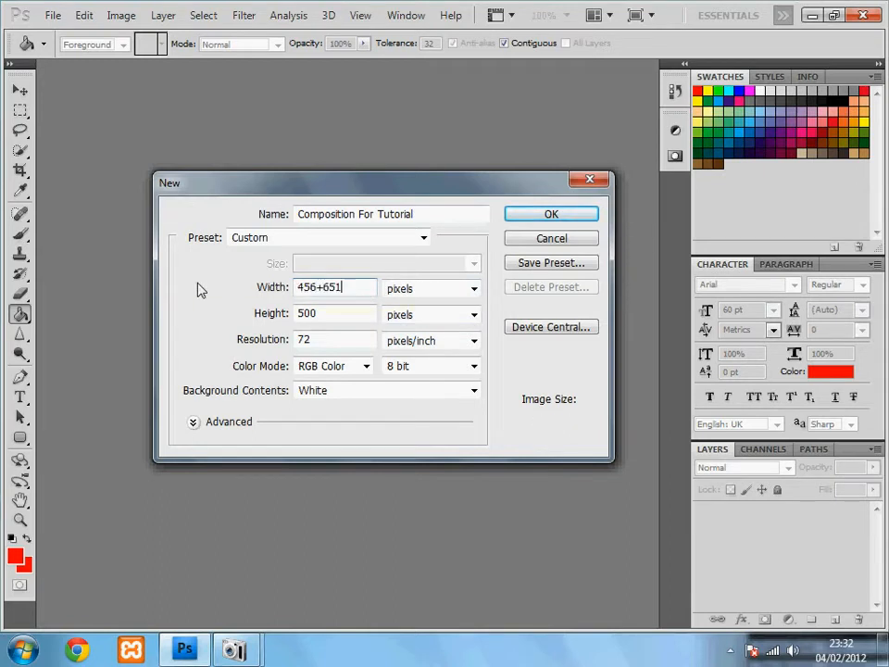
pyautogui.press('BackSpace')
pyautogui.press('BackSpace')
pyautogui.press('BackSpace')
pyautogui.press('BackSpace')
pyautogui.press('BackSpace')
pyautogui.press('BackSpace')
pyautogui.press('BackSpace')
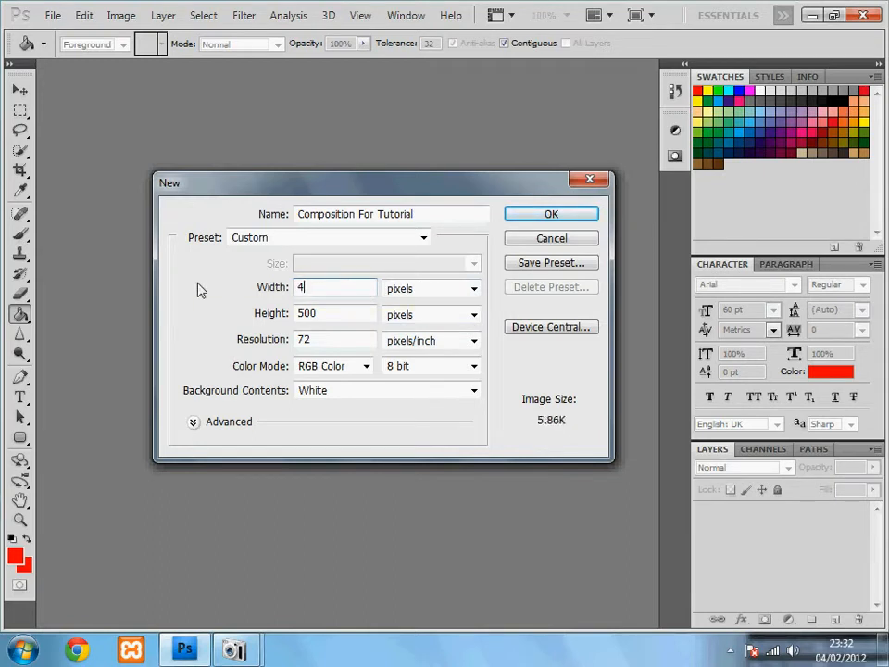
pyautogui.write('500')
pyautogui.click(558, 220)
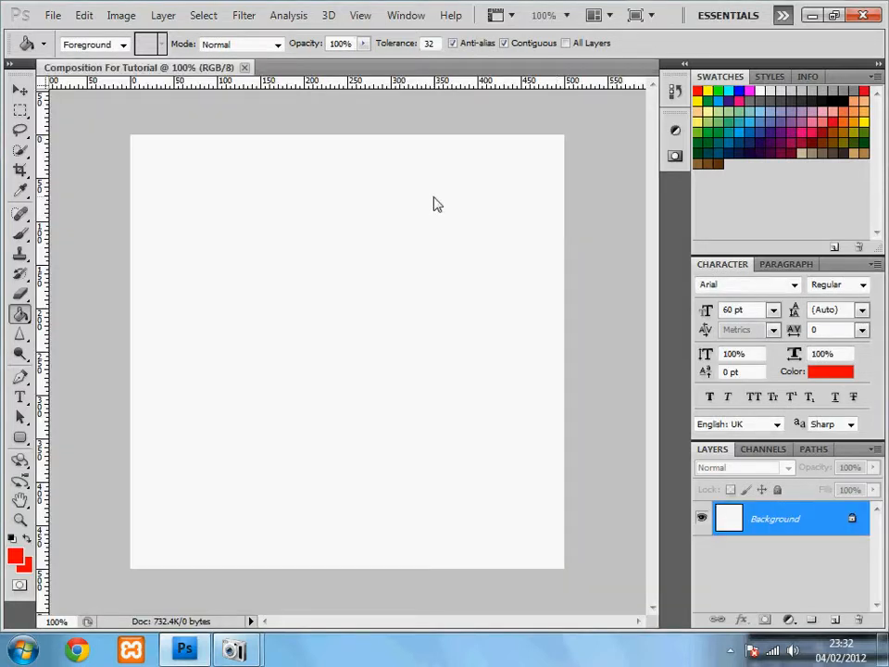
# Select the Move Tool in the toolbox.
pyautogui.click(22, 92)
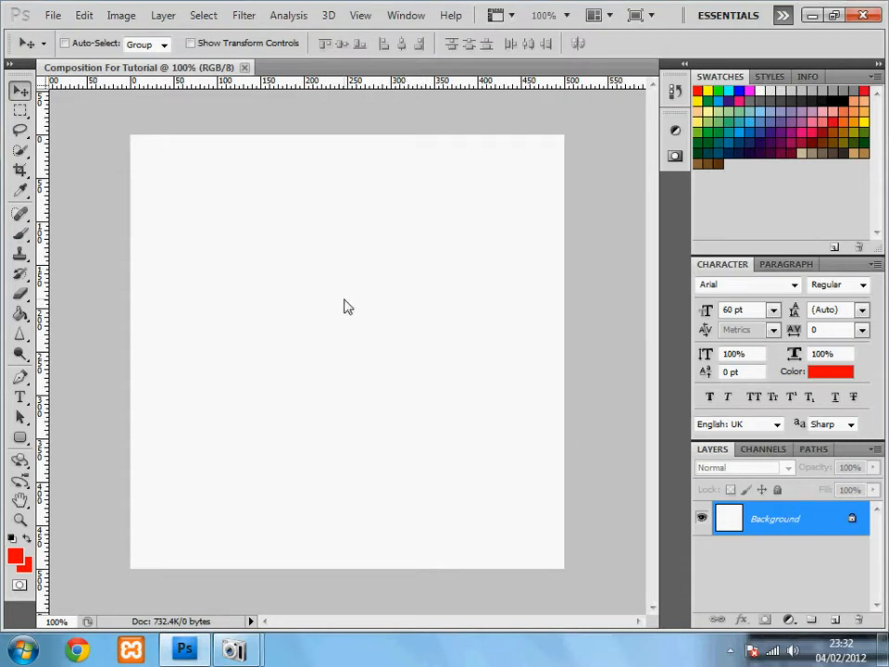
# Convert the Background into an unlocked layer, accepting the default name Layer 0.
pyautogui.doubleClick(797, 528)
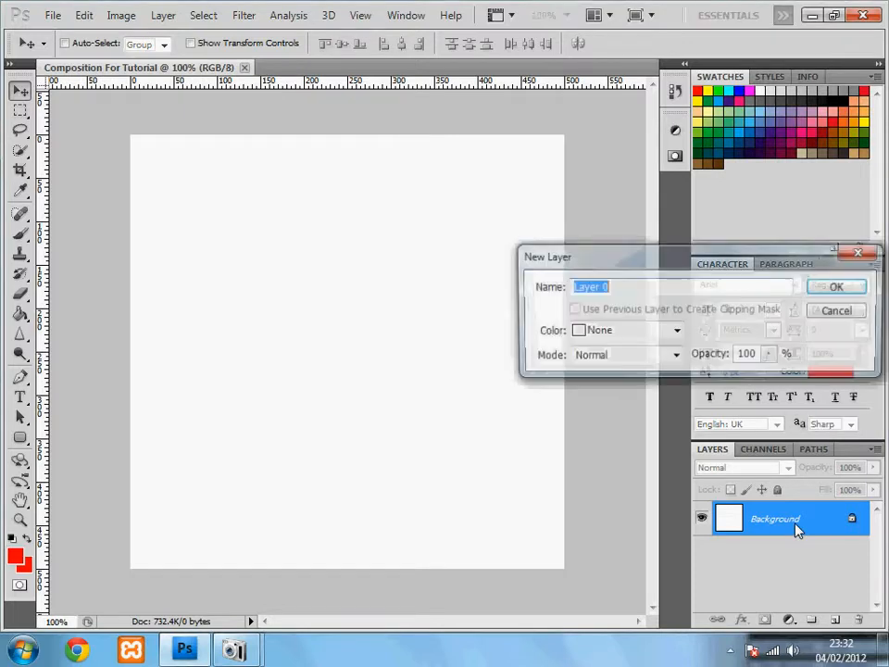
pyautogui.click(836, 285)
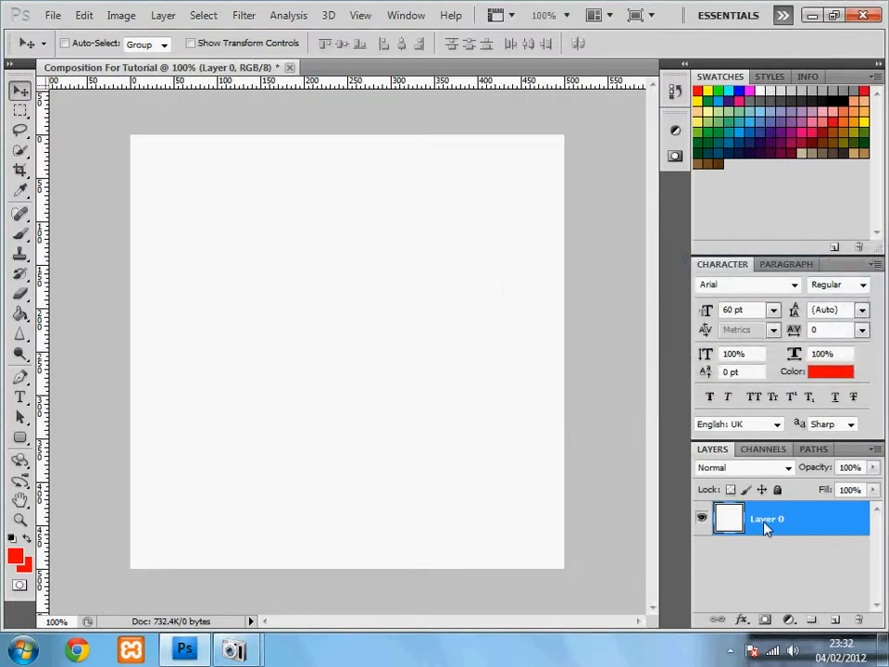
pyautogui.rightClick(765, 526)
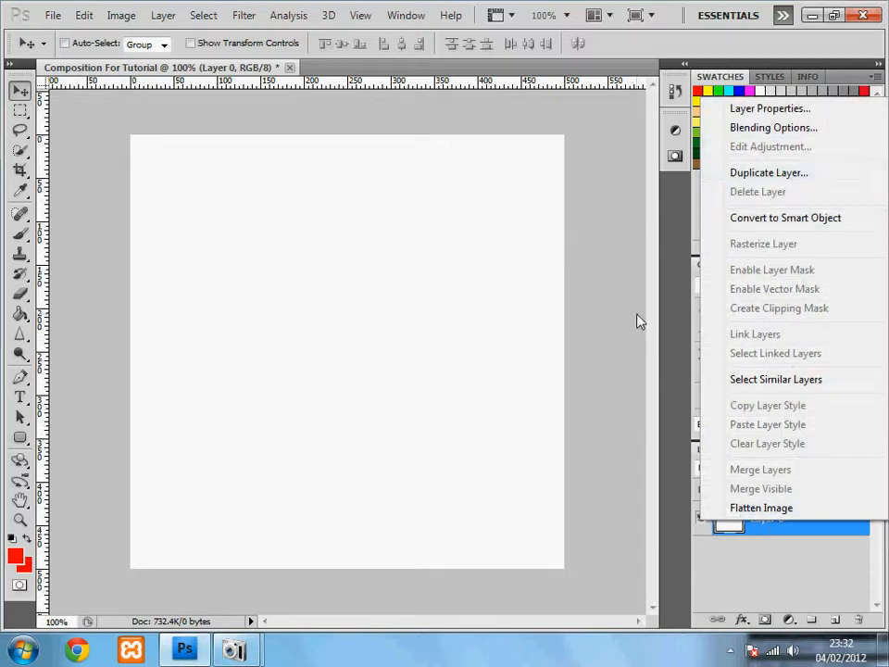
pyautogui.click(602, 310)
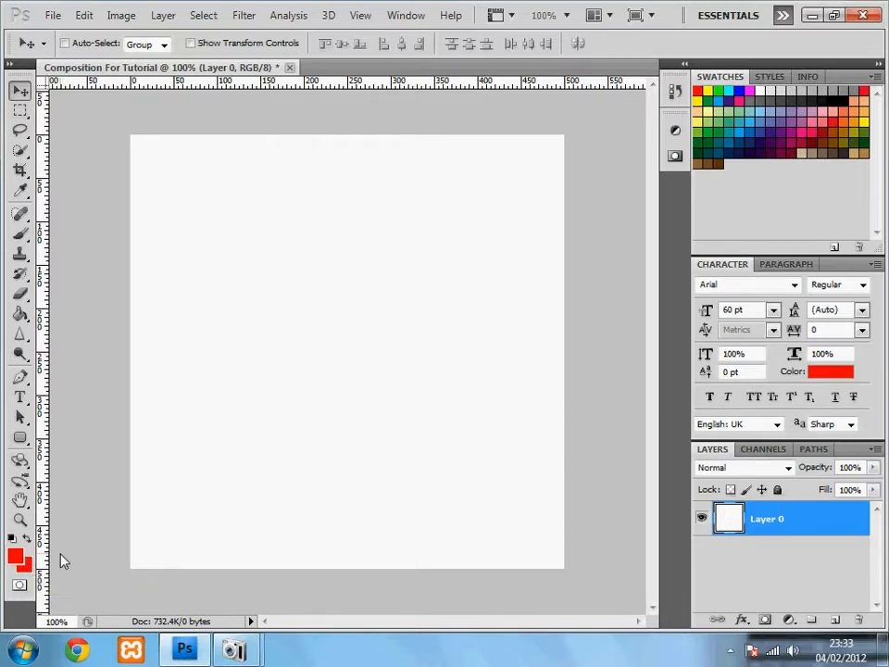
# Set the foreground colour to cyan in the colour picker.
pyautogui.click(14, 556)
pyautogui.click(639, 314)
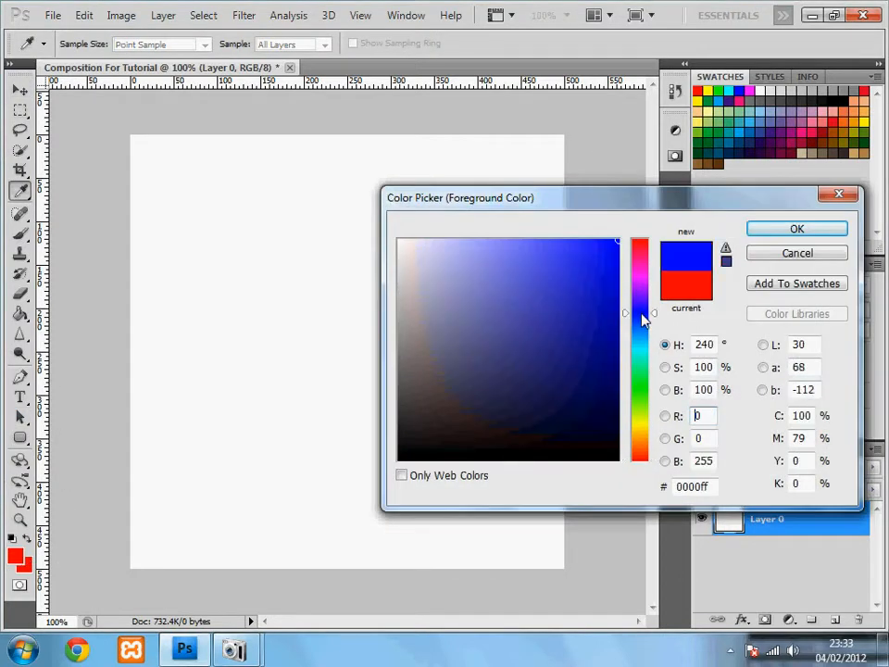
pyautogui.moveTo(637, 252); pyautogui.dragTo(631, 242)
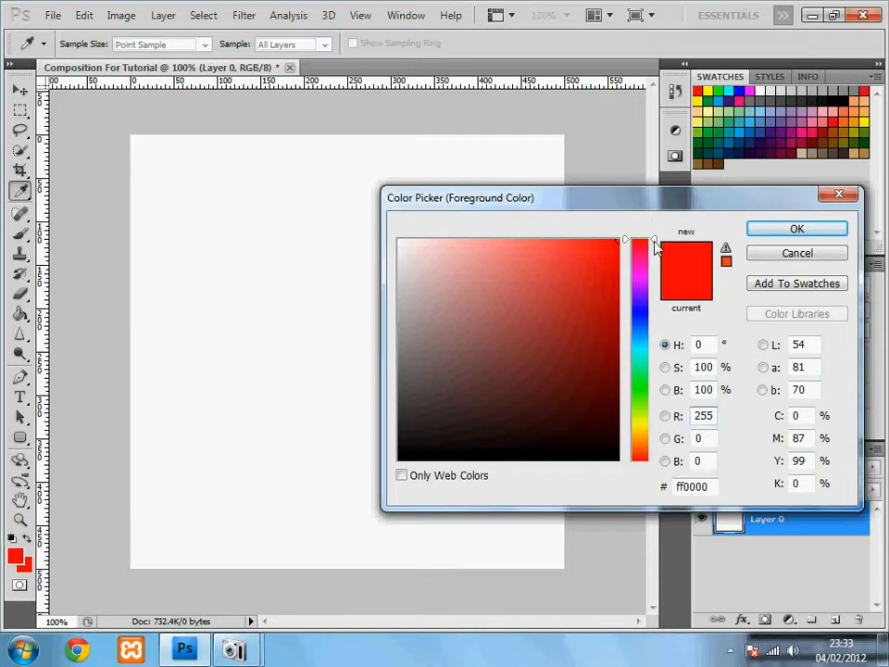
pyautogui.click(656, 240)
pyautogui.moveTo(656, 240); pyautogui.dragTo(657, 285)
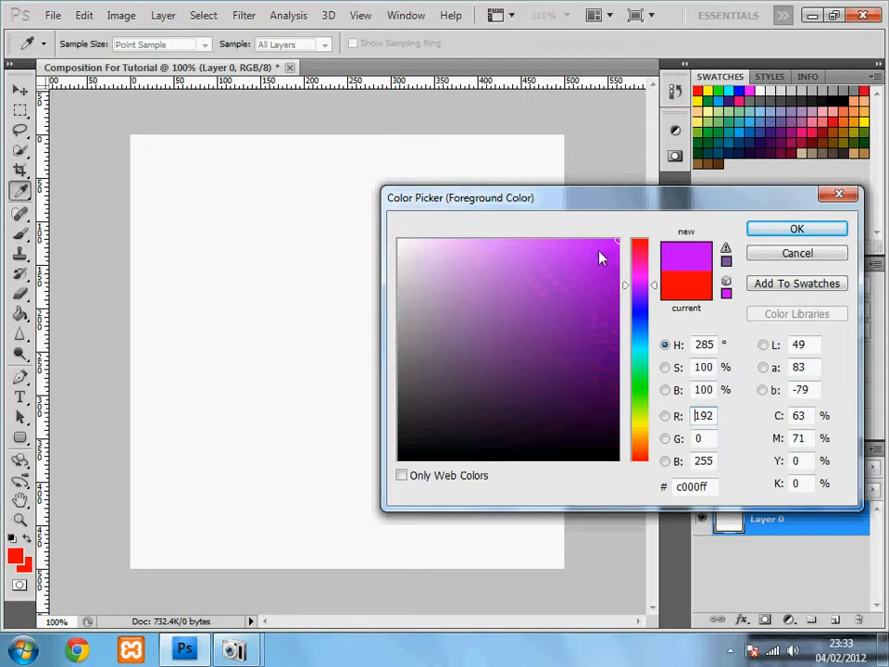
pyautogui.moveTo(576, 267)
pyautogui.mouseDown()
pyautogui.moveTo(588, 338)
pyautogui.moveTo(572, 275)
pyautogui.moveTo(667, 237)
pyautogui.mouseUp()
pyautogui.moveTo(655, 285); pyautogui.dragTo(665, 348)
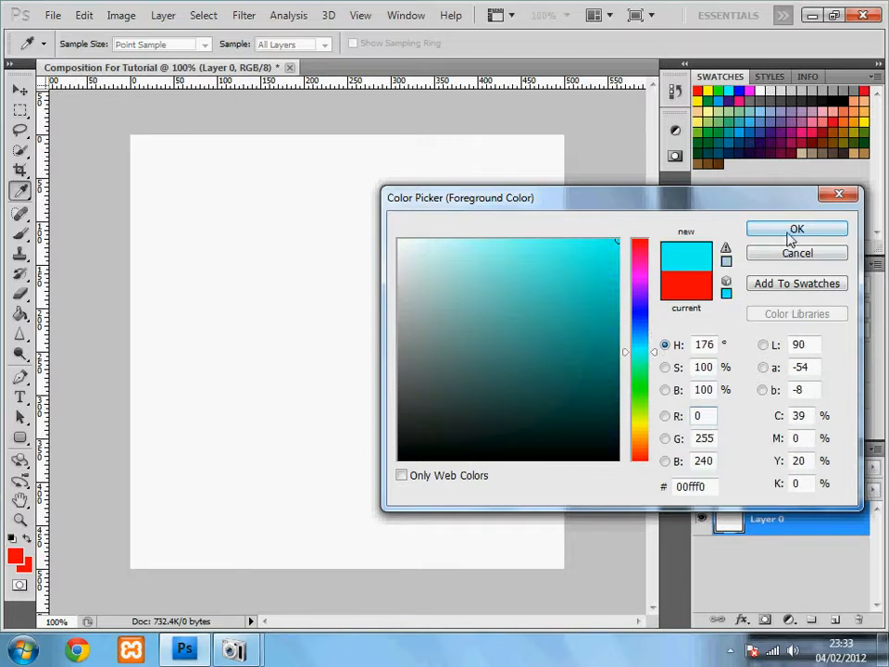
pyautogui.click(657, 352)
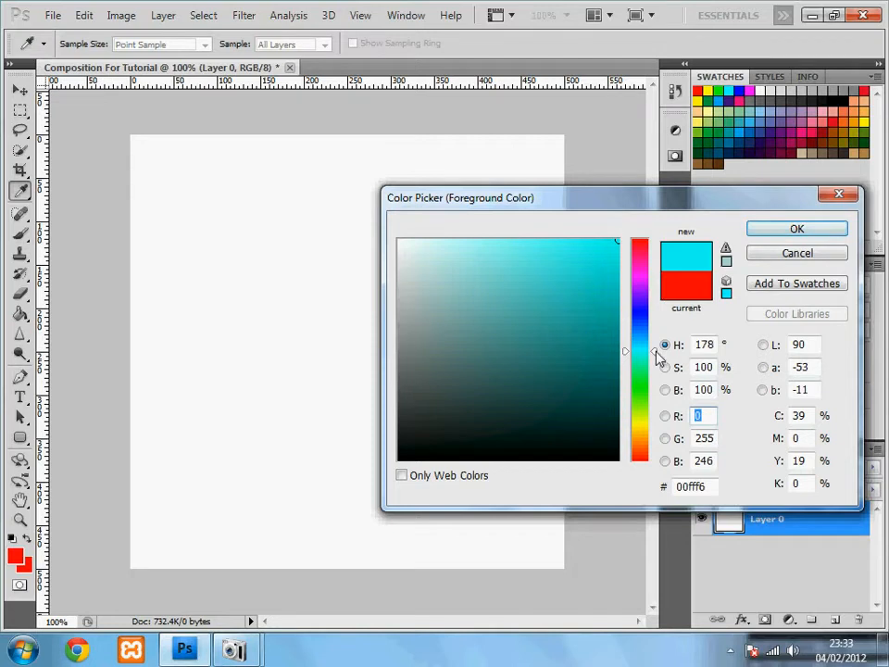
pyautogui.click(798, 230)
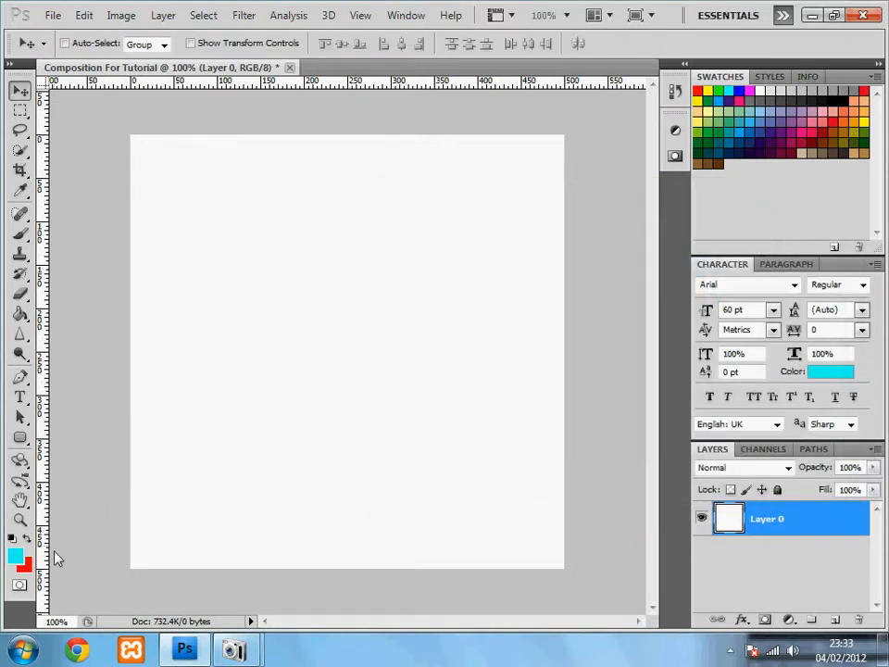
# Set the background colour to yellow (#fcff00).
pyautogui.click(24, 564)
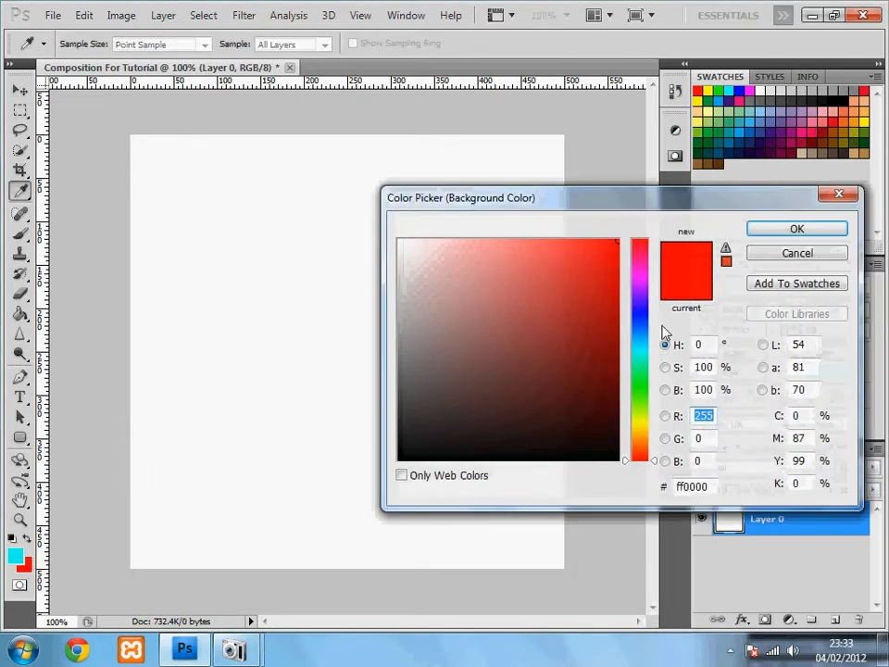
pyautogui.click(639, 423)
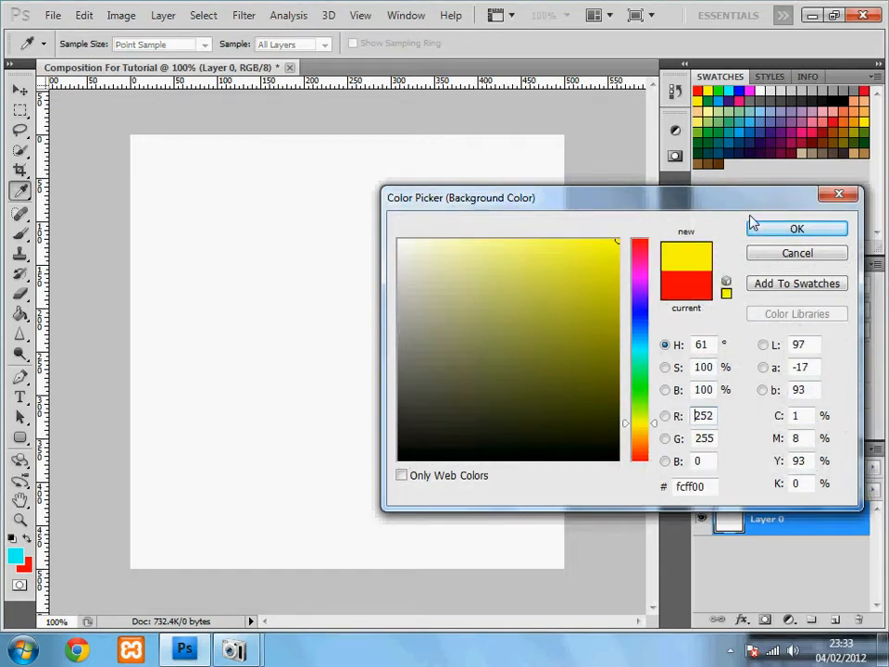
pyautogui.click(797, 229)
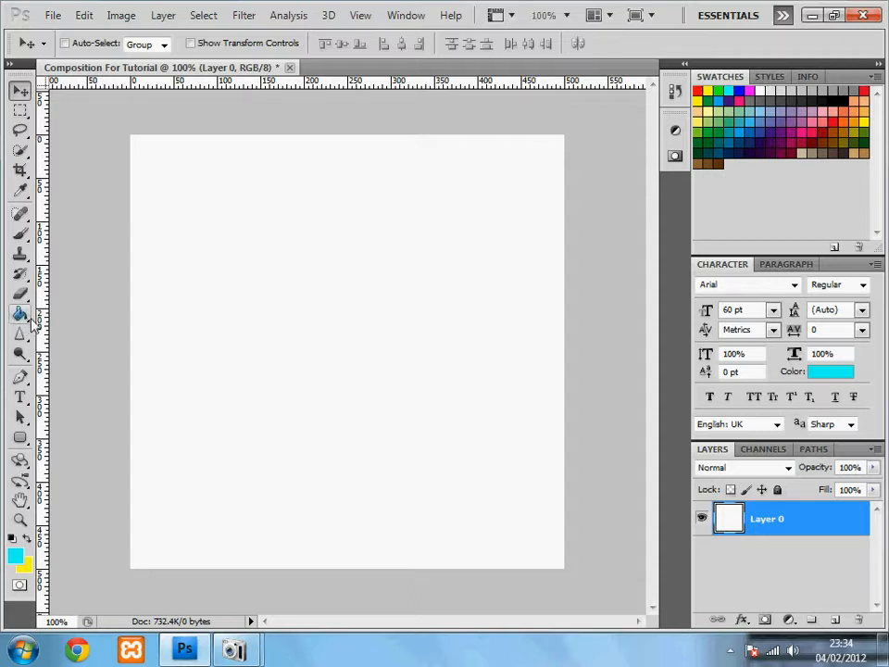
# Fill the whole 500 × 500 canvas on Layer 0 with cyan using the Paint Bucket.
pyautogui.click(20, 315)
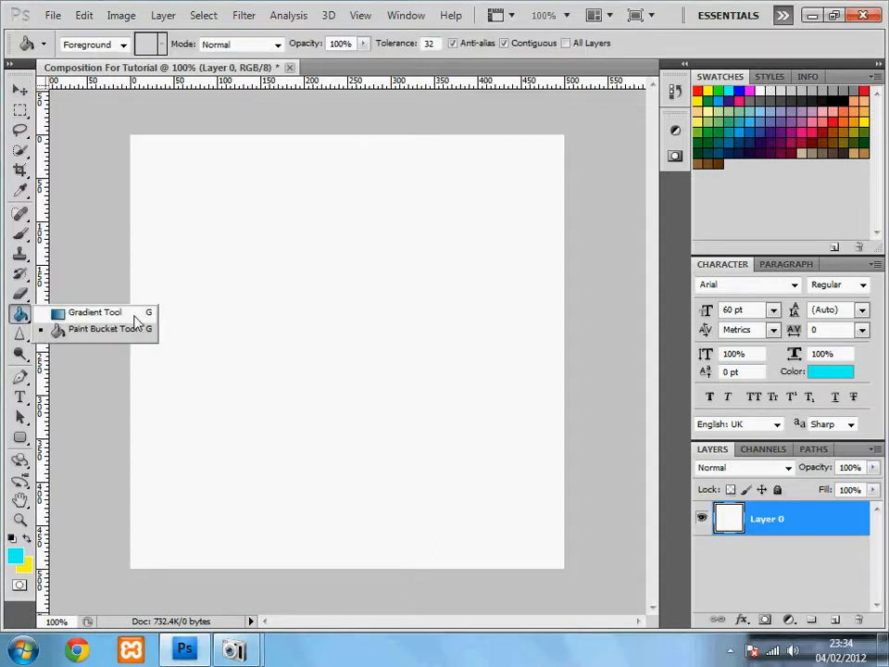
pyautogui.click(109, 331)
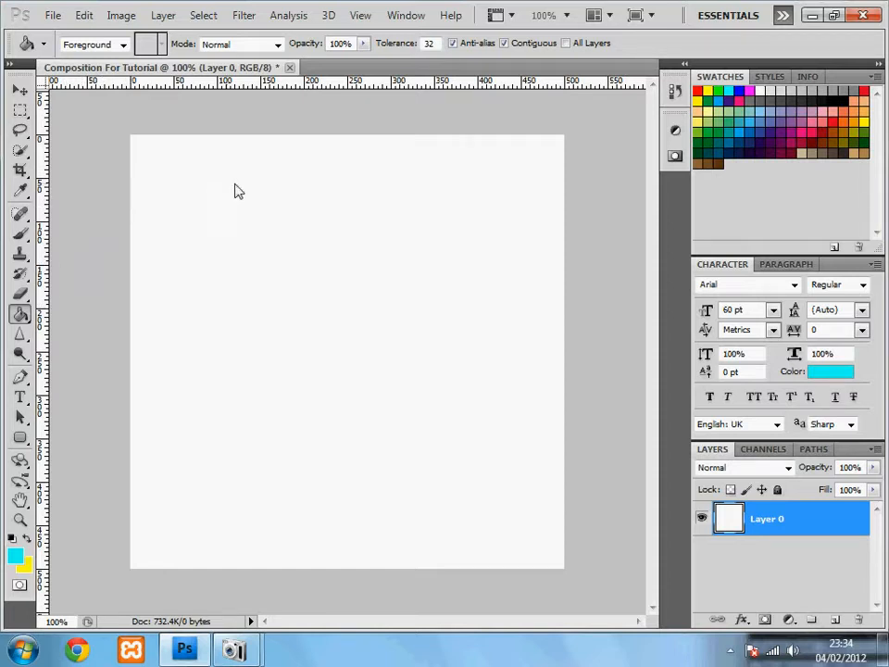
pyautogui.click(369, 302)
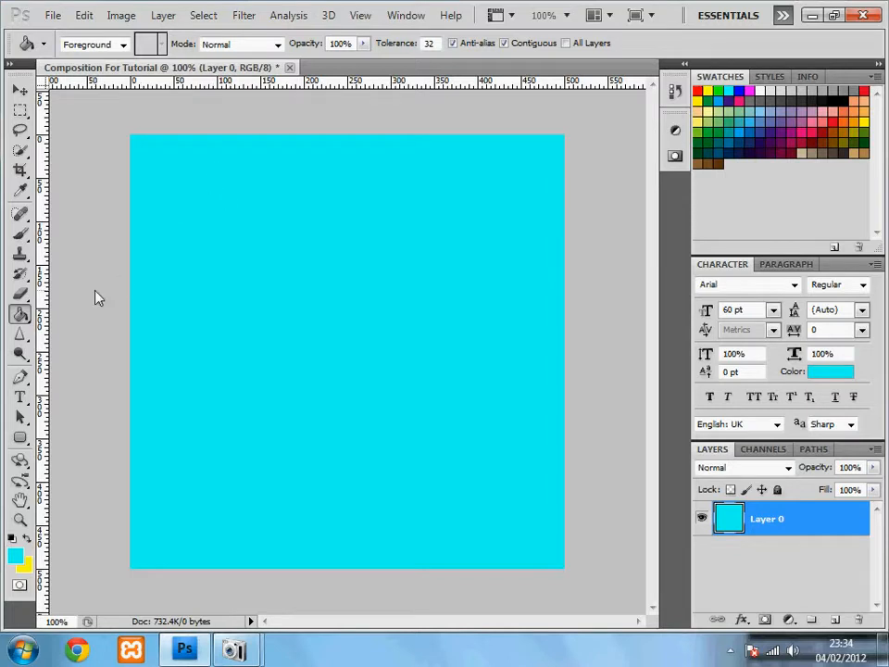
pyautogui.rightClick(22, 319)
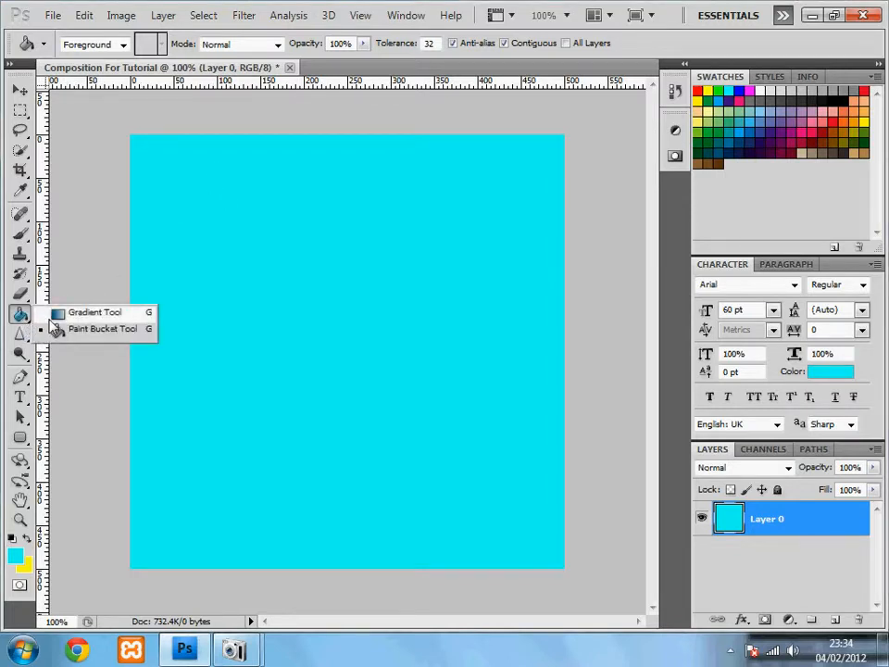
# Switch from the Paint Bucket to the Gradient Tool.
pyautogui.click(54, 317)
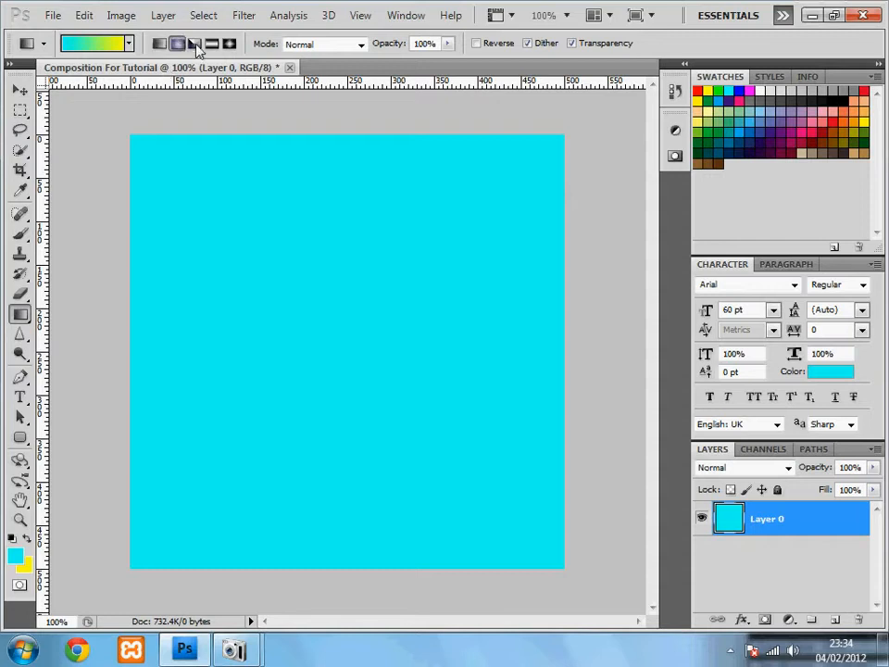
# Draw a vertical linear gradient, cyan at top to yellow at bottom, and save.
pyautogui.click(229, 44)
pyautogui.click(159, 43)
pyautogui.moveTo(338, 155); pyautogui.dragTo(339, 556)
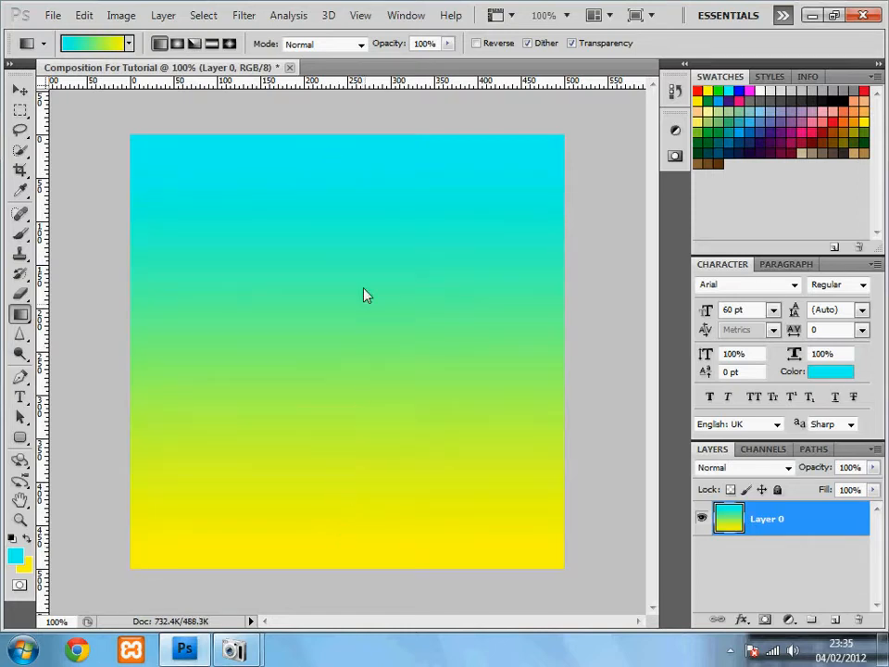
pyautogui.moveTo(340, 181); pyautogui.dragTo(418, 492)
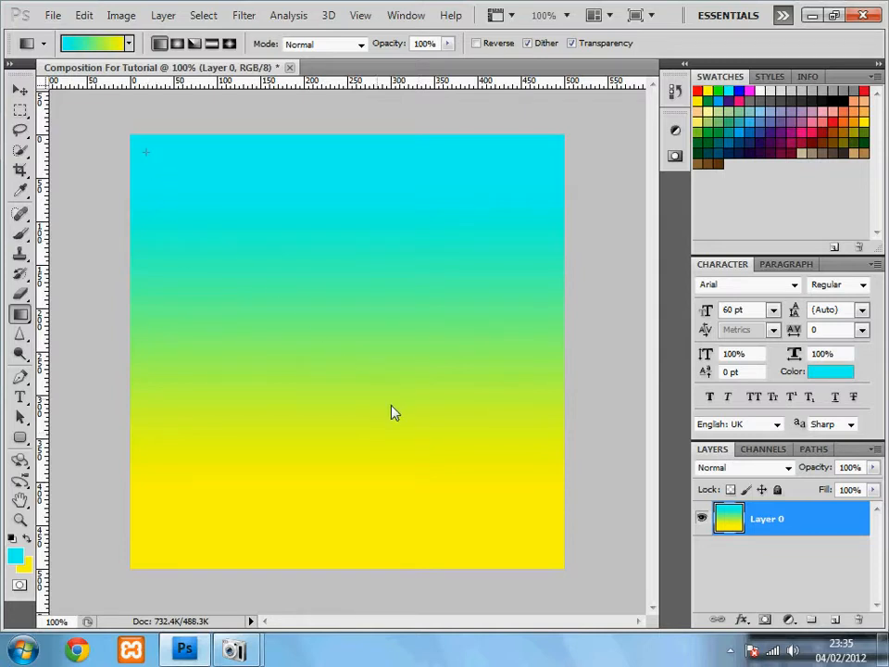
pyautogui.moveTo(144, 150); pyautogui.dragTo(567, 555)
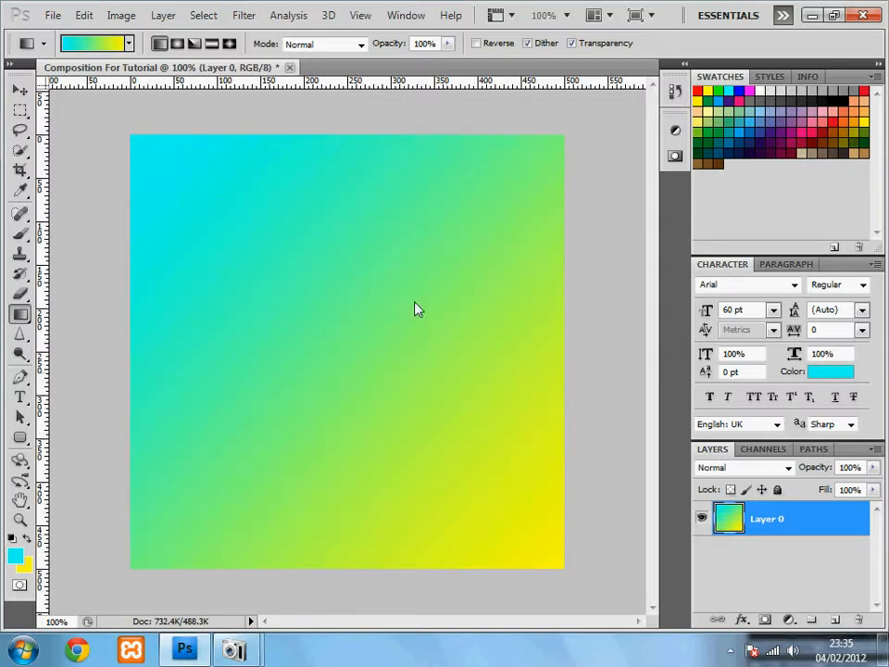
pyautogui.moveTo(338, 181); pyautogui.dragTo(332, 466)
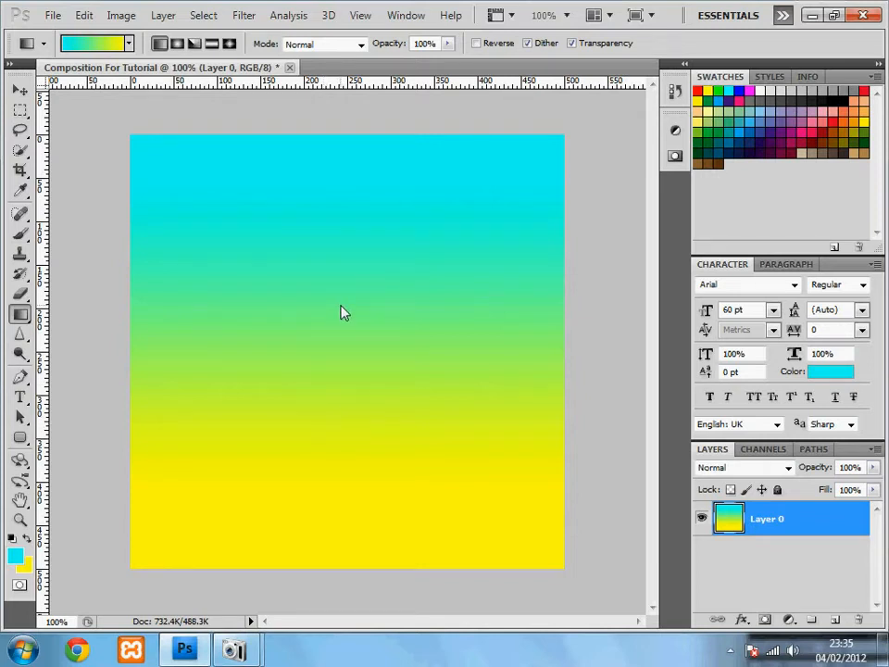
pyautogui.hotkey('ctrl', 's')
pyautogui.hotkey('ctrl', 's')
# Type a person's name as a 60 pt Arial cyan text layer near the canvas top.
pyautogui.click(21, 399)
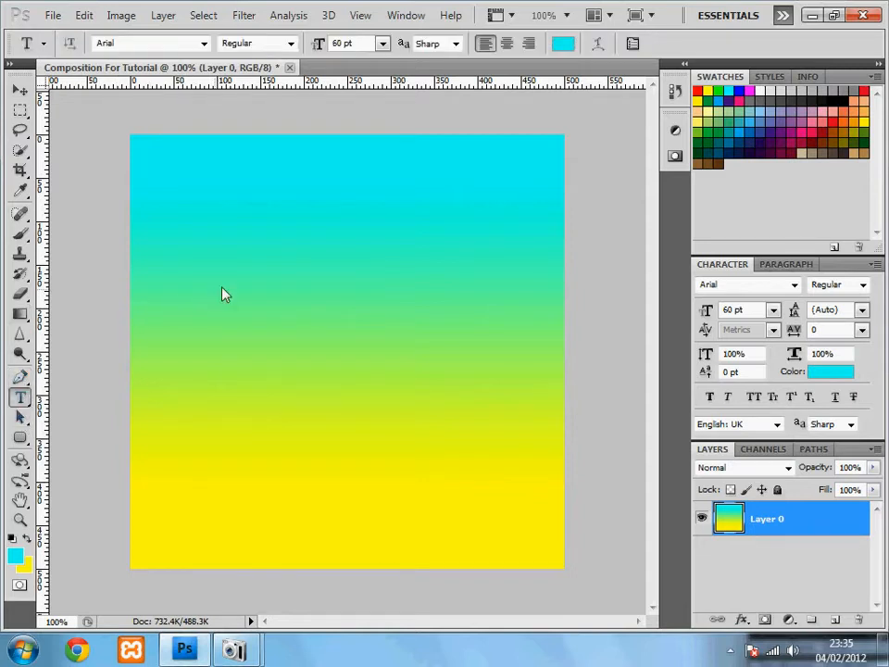
pyautogui.click(246, 282)
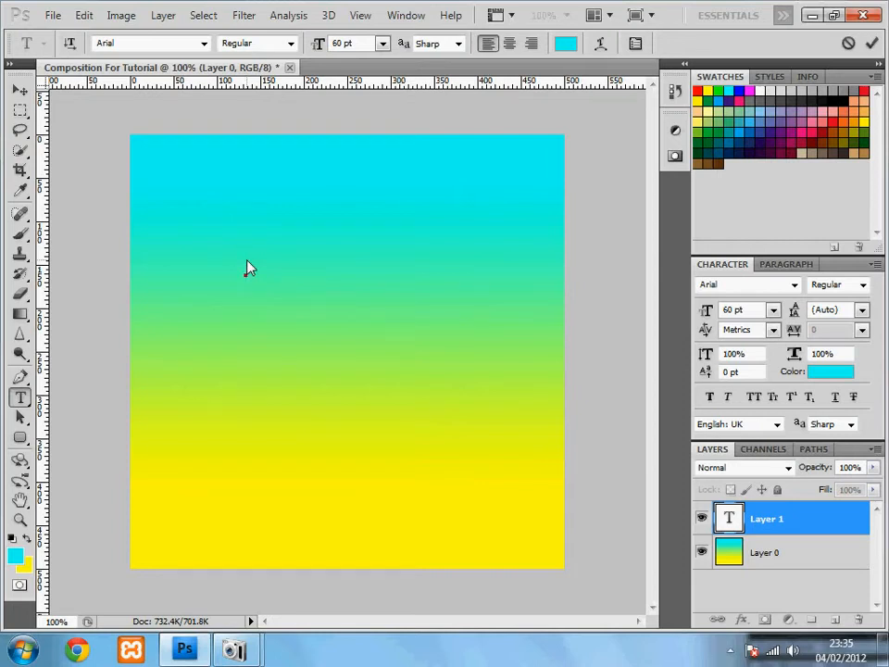
pyautogui.write('LOUIS 1')
pyautogui.press('BackSpace')
pyautogui.press('BackSpace')
pyautogui.press('BackSpace')
pyautogui.press('BackSpace')
pyautogui.press('BackSpace')
pyautogui.press('BackSpace')
pyautogui.press('BackSpace')
pyautogui.press('BackSpace')
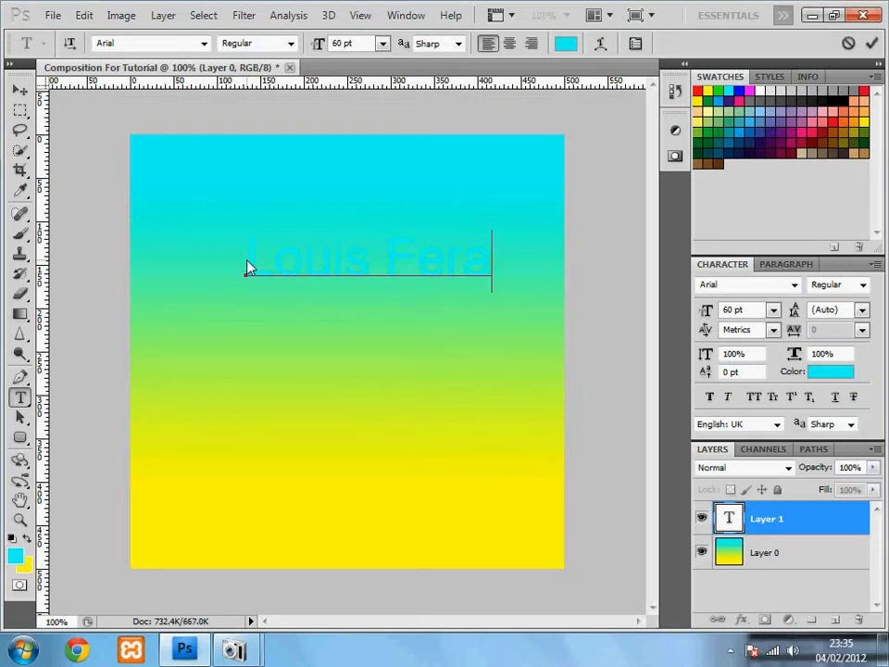
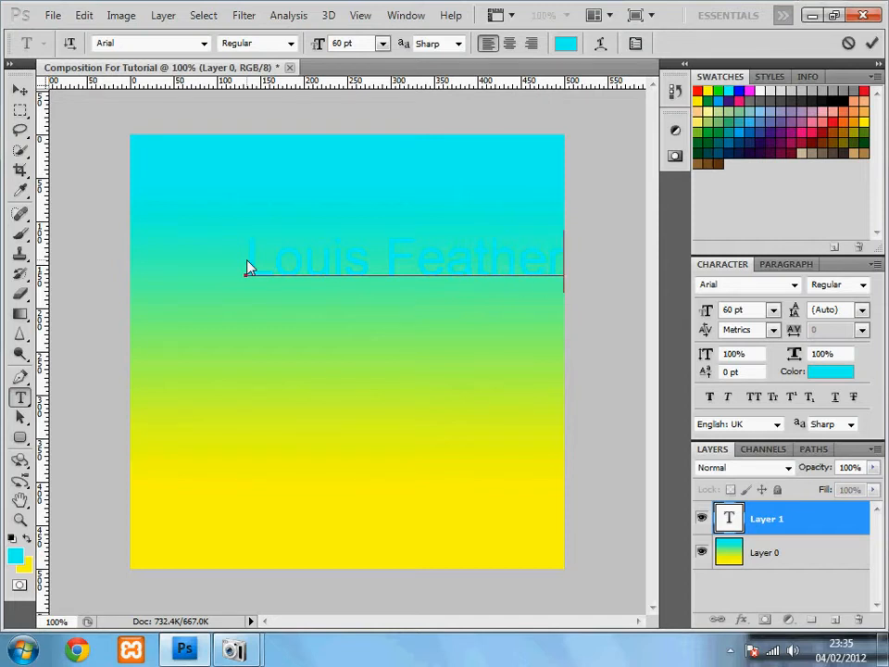
pyautogui.click(20, 90)
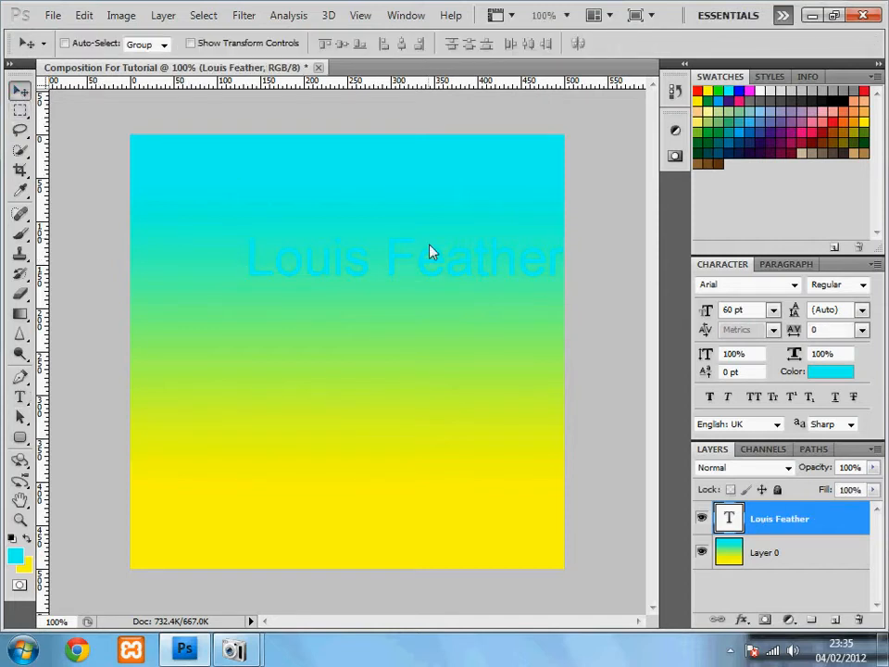
# Drag the name text left and down so it sits centred on the gradient.
pyautogui.moveTo(410, 268); pyautogui.dragTo(365, 268)
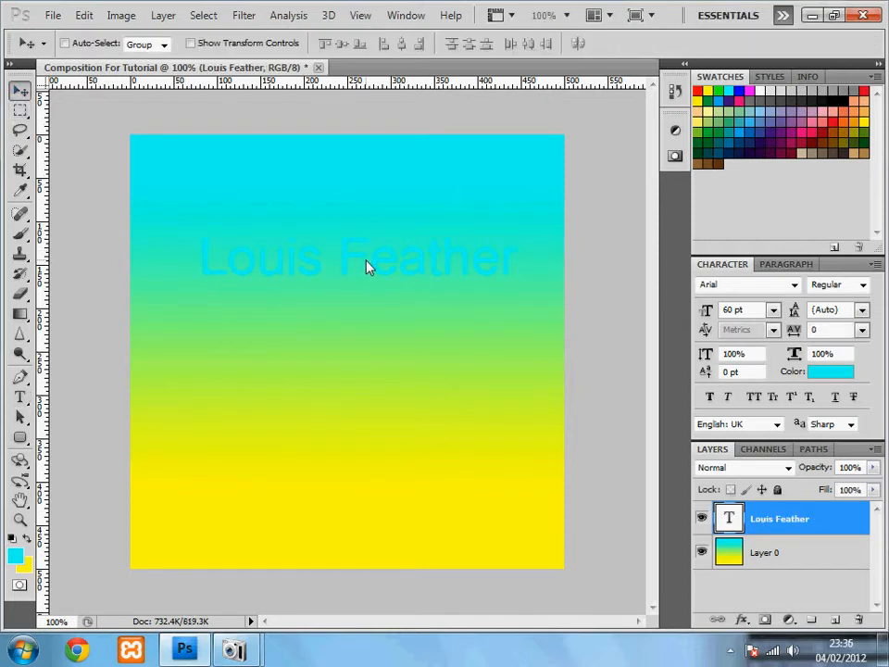
pyautogui.moveTo(365, 264); pyautogui.dragTo(358, 333)
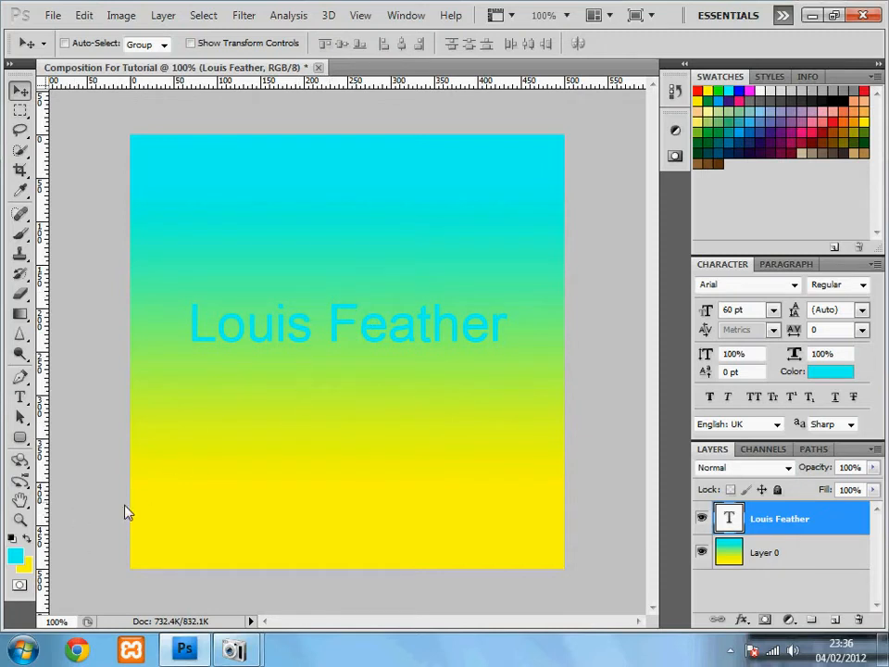
pyautogui.rightClick(794, 528)
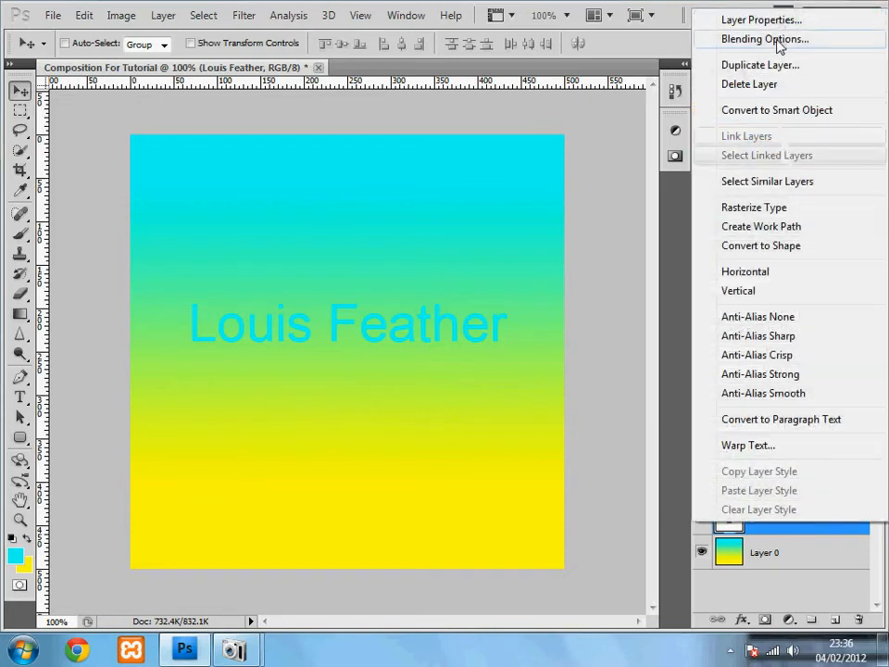
pyautogui.click(779, 47)
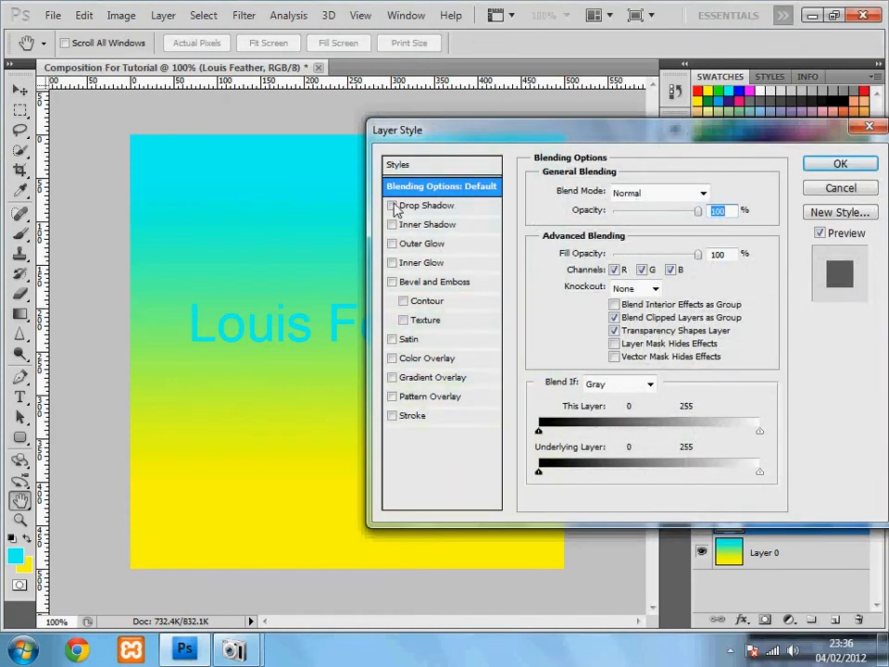
pyautogui.click(393, 207)
pyautogui.moveTo(459, 134); pyautogui.dragTo(765, 128)
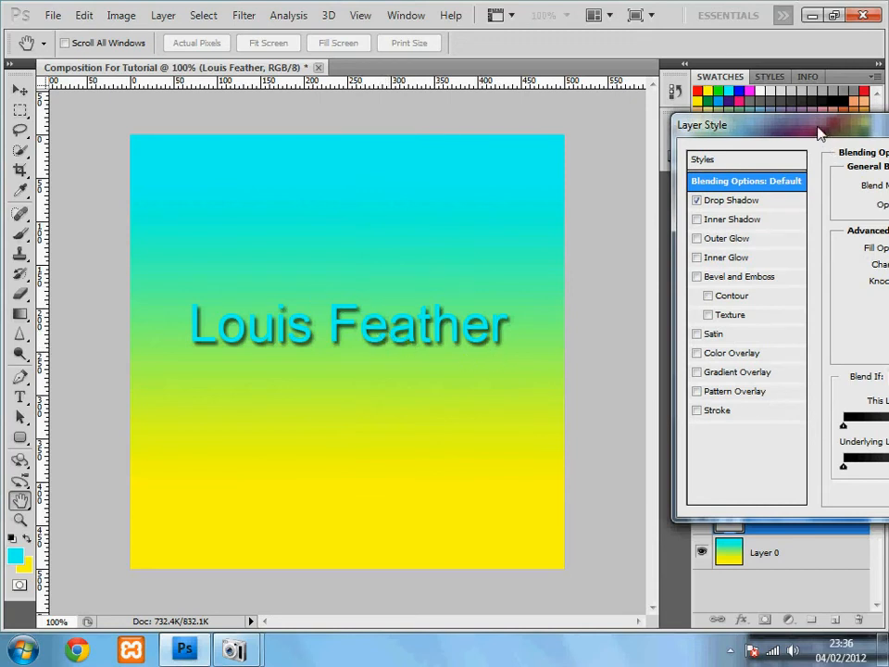
pyautogui.moveTo(820, 132); pyautogui.dragTo(678, 124)
pyautogui.click(555, 191)
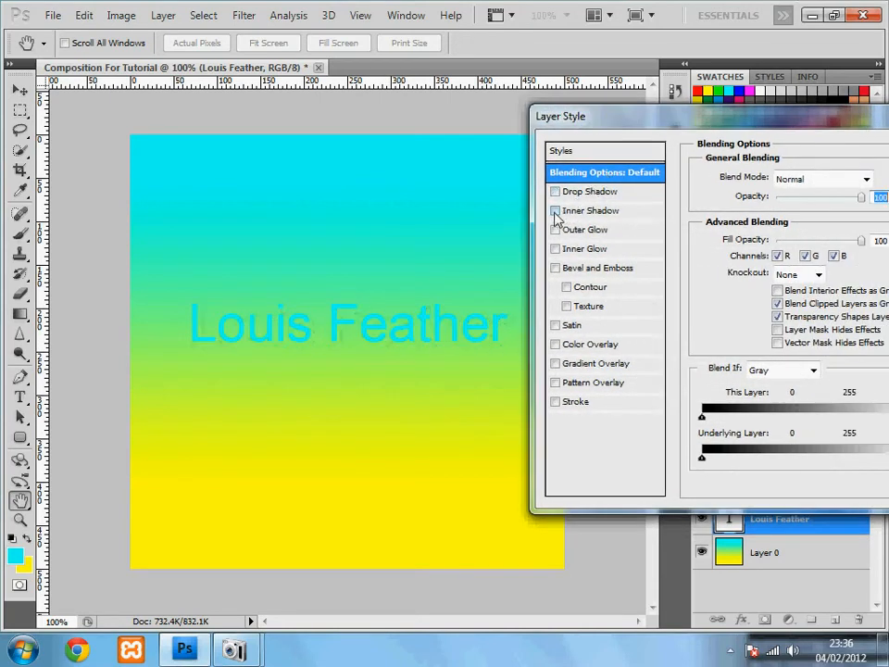
pyautogui.click(555, 210)
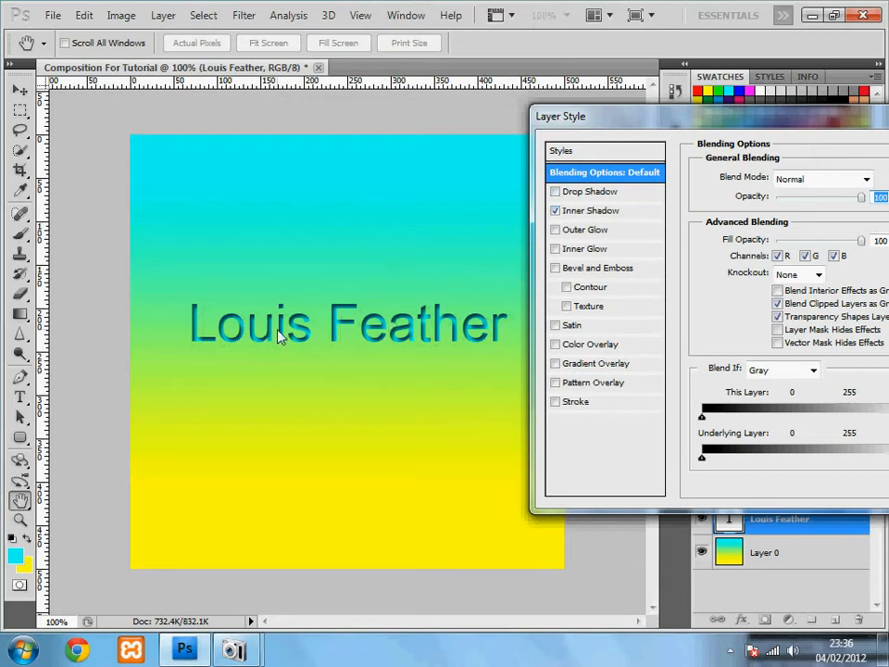
pyautogui.click(556, 210)
pyautogui.click(556, 192)
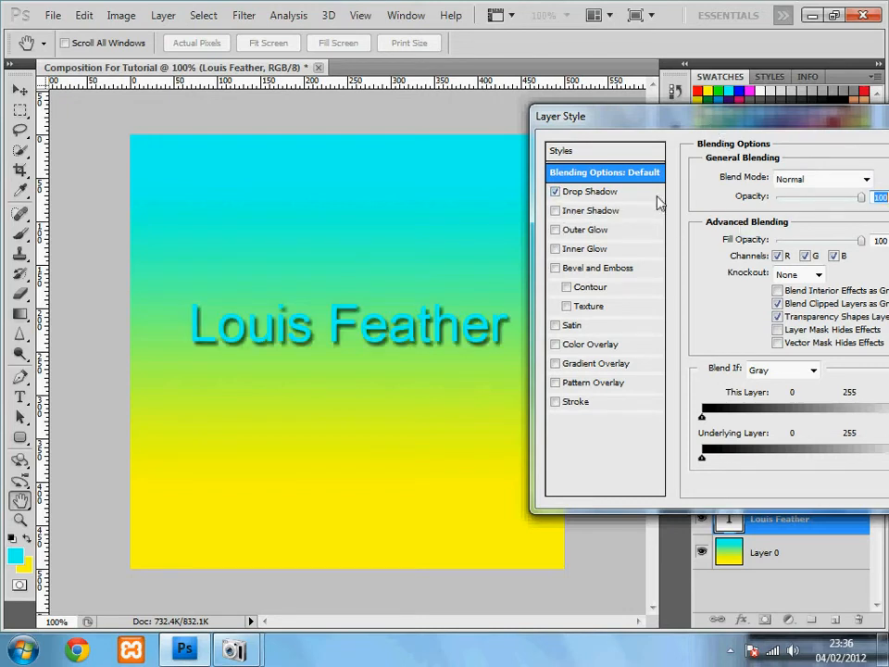
# Set the drop shadow to angle 97°, spread 4% and size 10 px, and add Bevel and Emboss.
pyautogui.click(593, 192)
pyautogui.moveTo(691, 128); pyautogui.dragTo(647, 124)
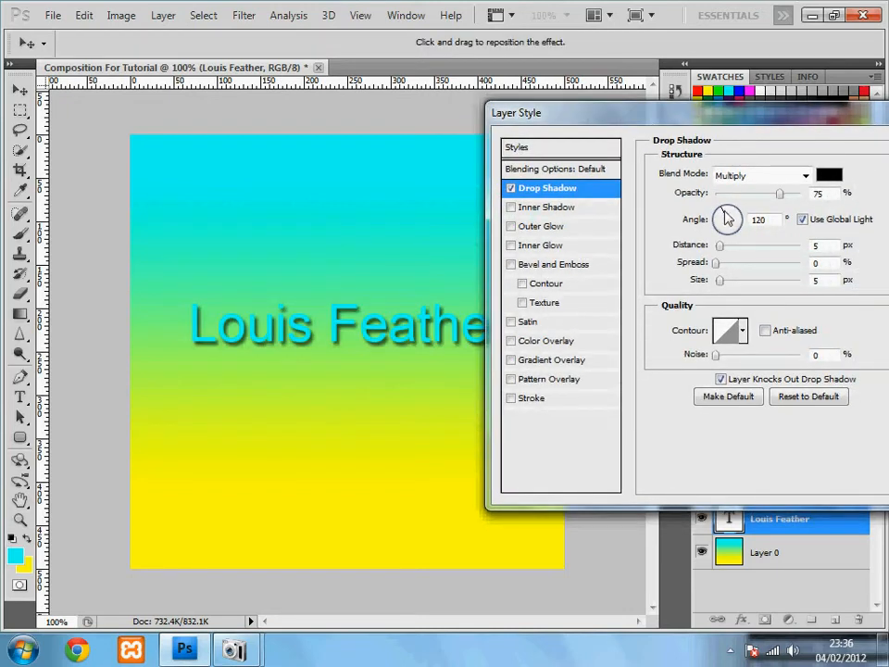
pyautogui.moveTo(732, 222); pyautogui.dragTo(783, 264)
pyautogui.moveTo(720, 280); pyautogui.dragTo(703, 290)
pyautogui.moveTo(784, 263); pyautogui.dragTo(722, 251)
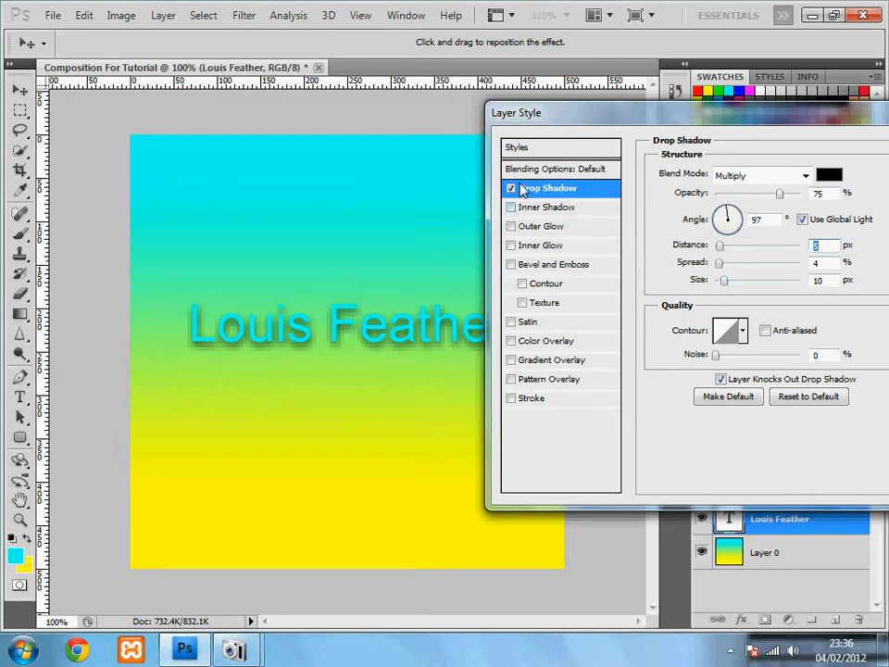
pyautogui.click(550, 269)
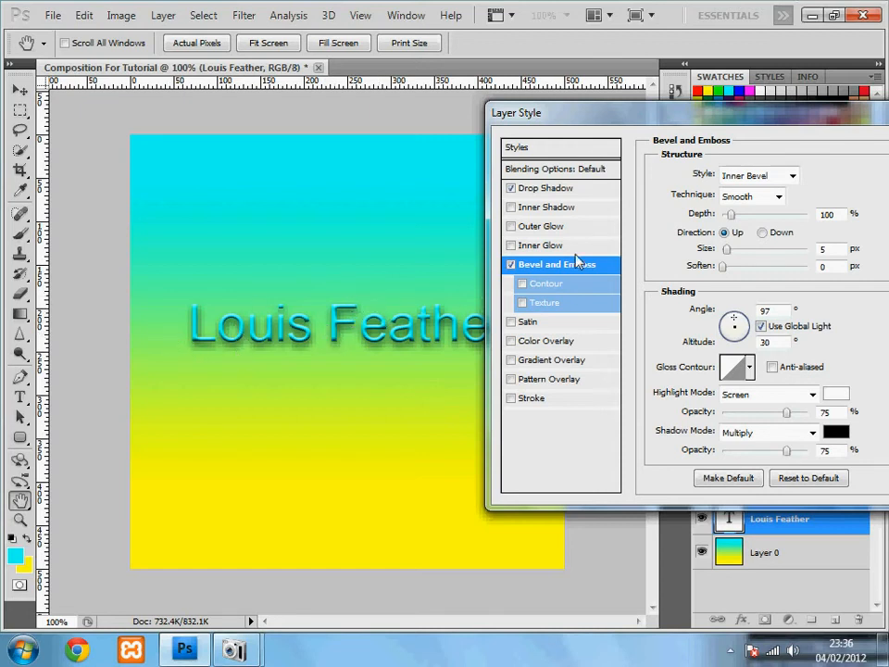
pyautogui.click(512, 266)
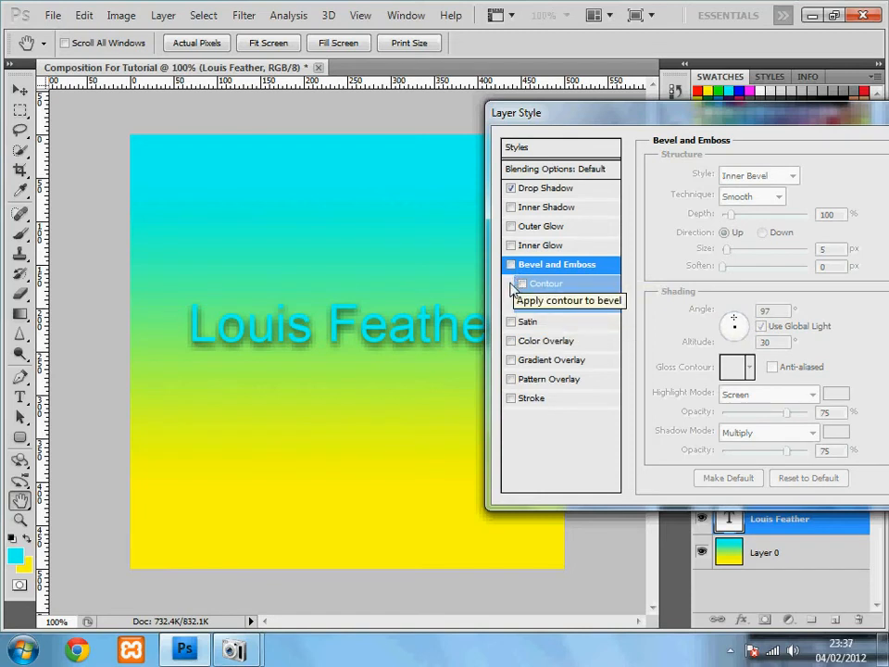
pyautogui.click(512, 341)
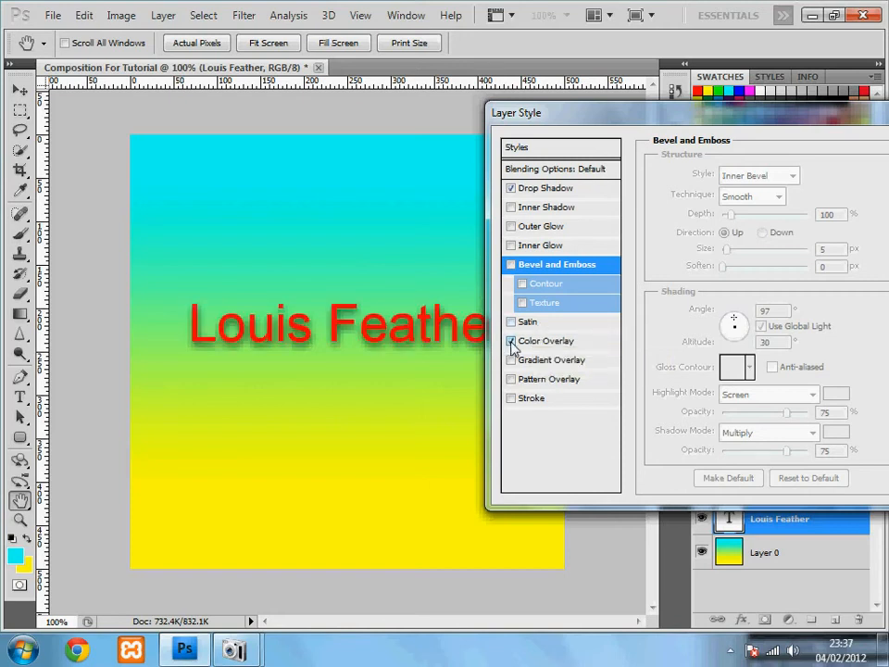
pyautogui.click(537, 341)
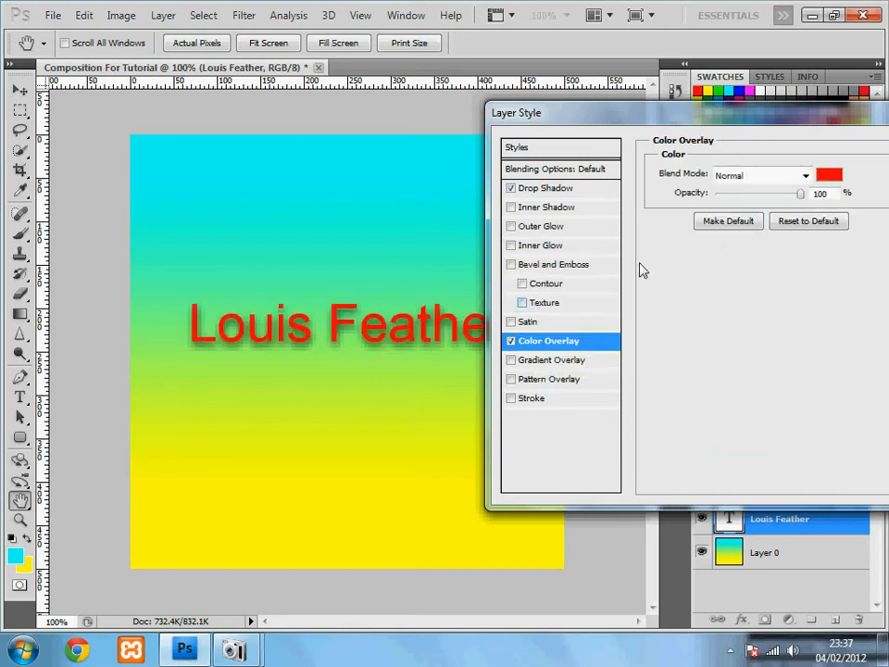
pyautogui.moveTo(760, 113); pyautogui.dragTo(620, 94)
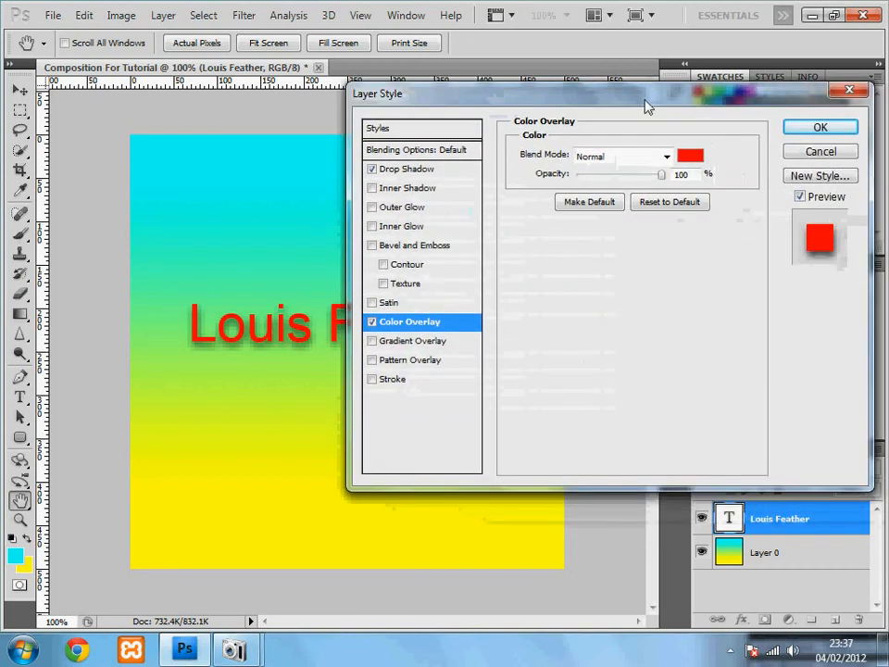
# Change the Color Overlay colour from red to magenta #ff00f6.
pyautogui.click(698, 160)
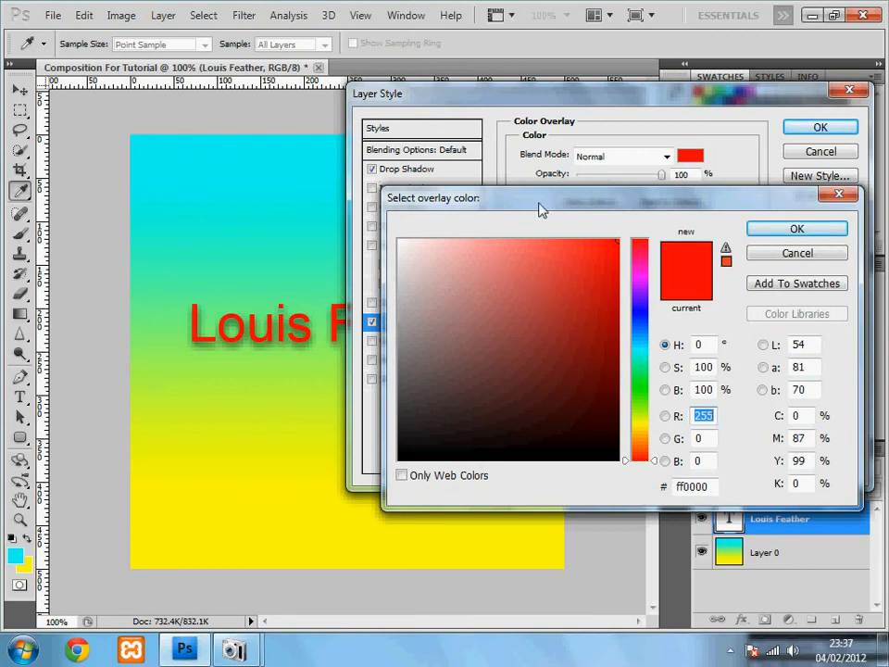
pyautogui.click(642, 253)
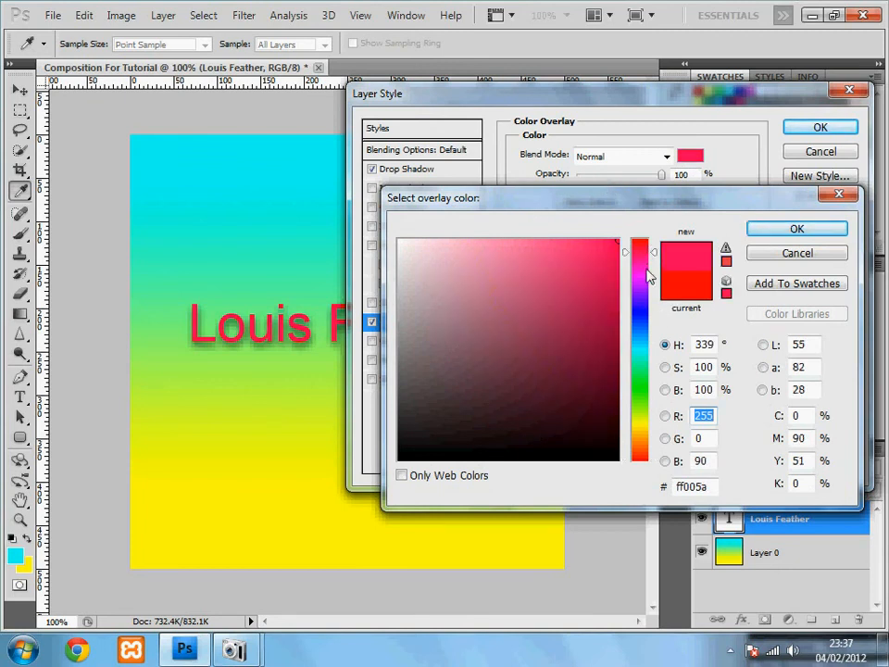
pyautogui.moveTo(643, 256)
pyautogui.mouseDown()
pyautogui.moveTo(664, 350)
pyautogui.moveTo(665, 442)
pyautogui.moveTo(661, 274)
pyautogui.mouseUp()
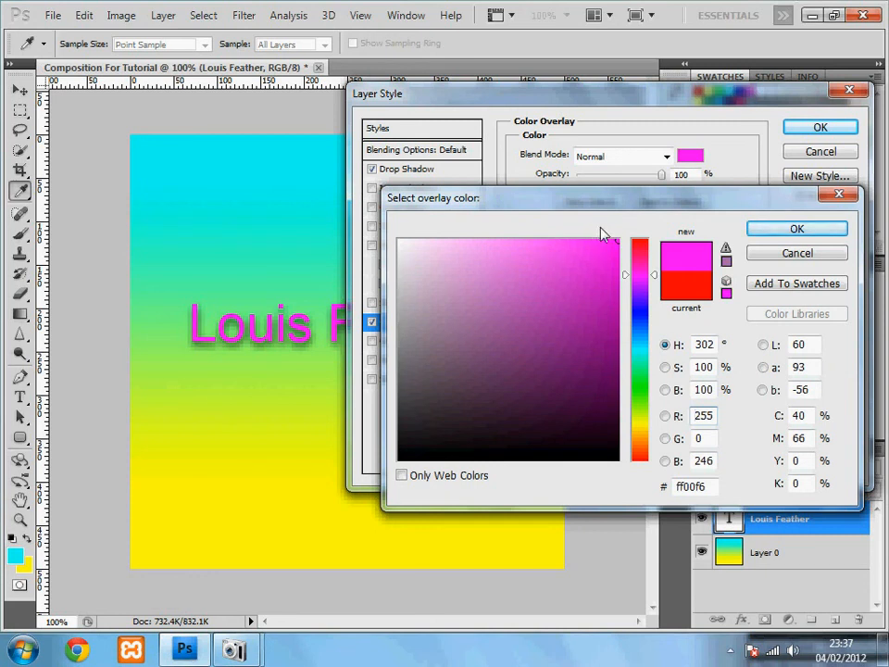
pyautogui.click(799, 230)
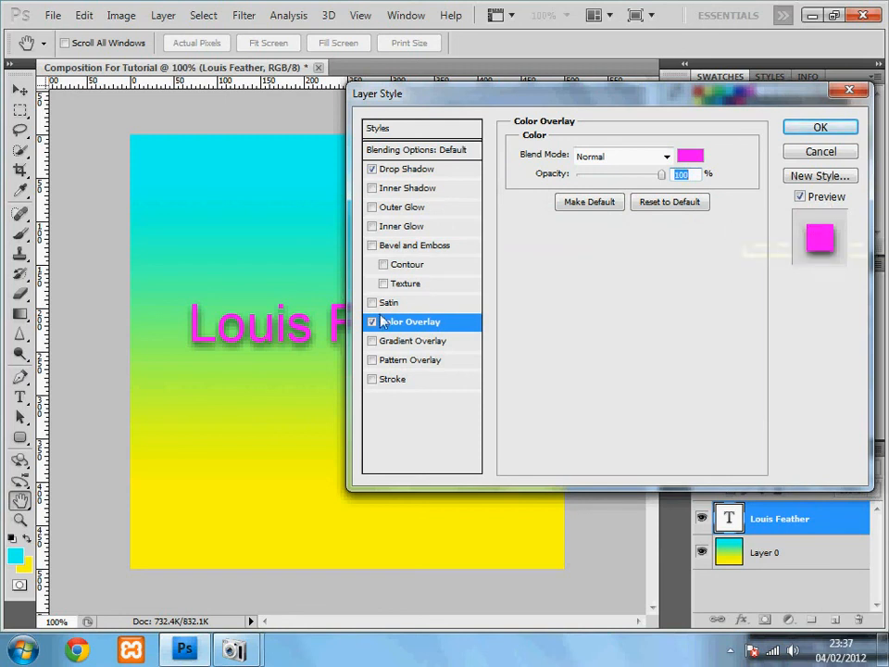
# Discard a trial Inner Glow and apply the Drop Shadow and magenta Color Overlay styles.
pyautogui.click(372, 226)
pyautogui.click(371, 226)
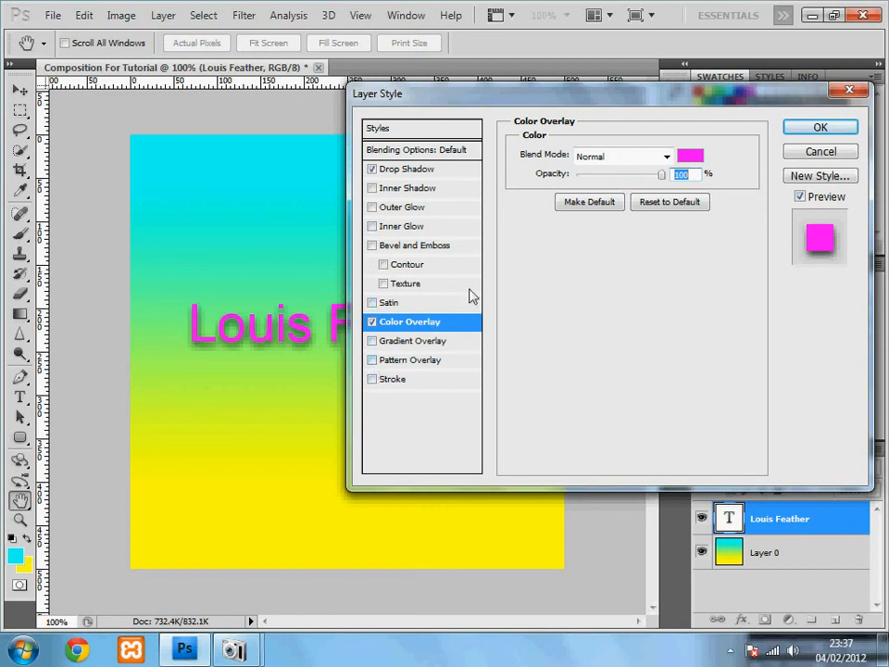
pyautogui.click(820, 130)
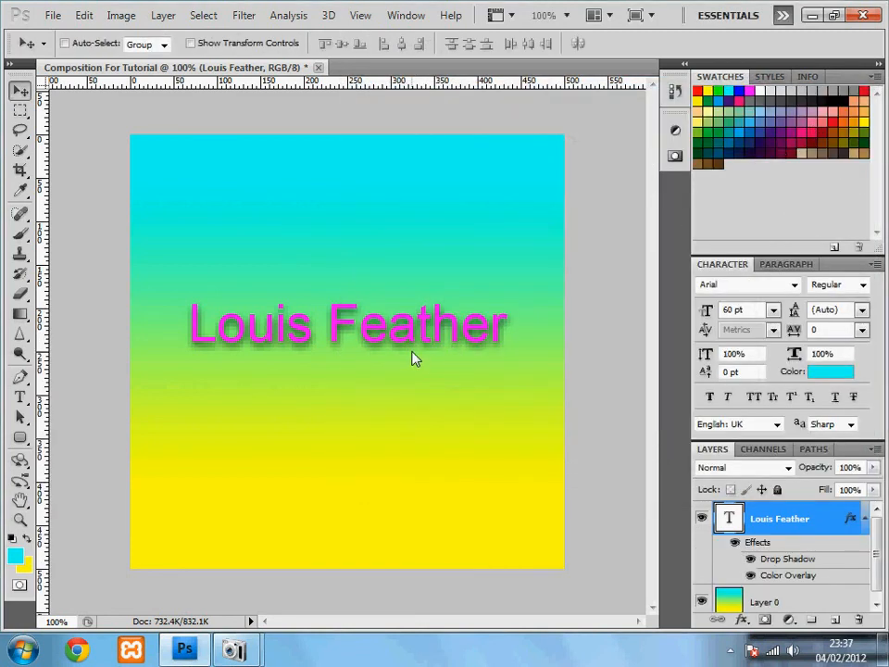